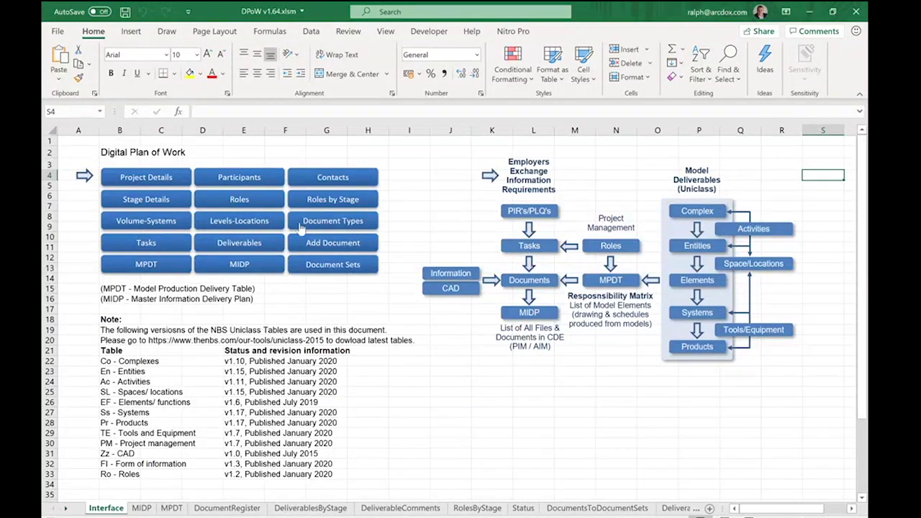
# Review the project details form and the participant company details form, closing each without changes.
pyautogui.click(146, 178)
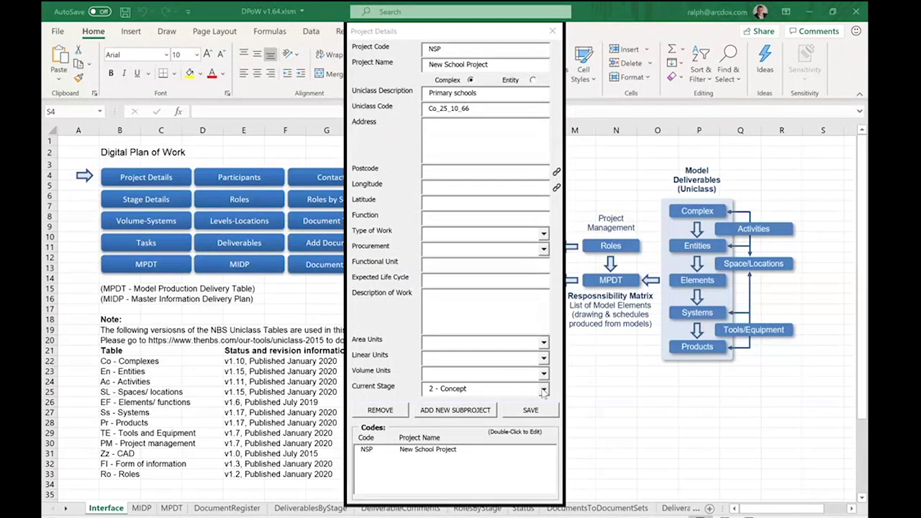
pyautogui.click(552, 32)
pyautogui.click(254, 178)
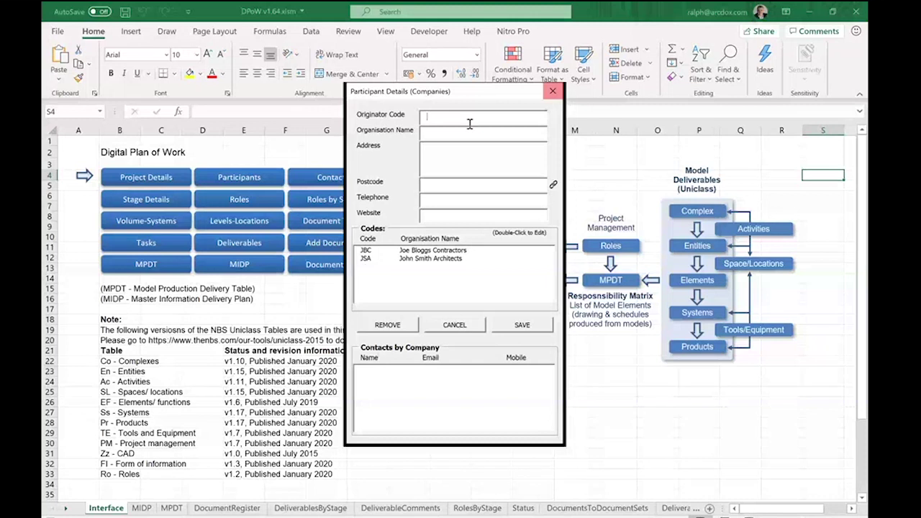
pyautogui.click(551, 91)
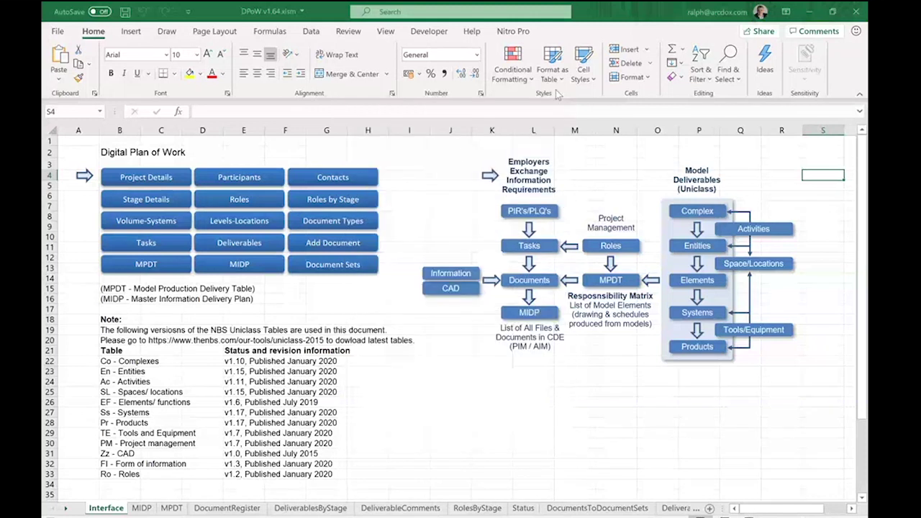
# Load the architect firm's contact record and examine its information management roles by stage.
pyautogui.click(335, 181)
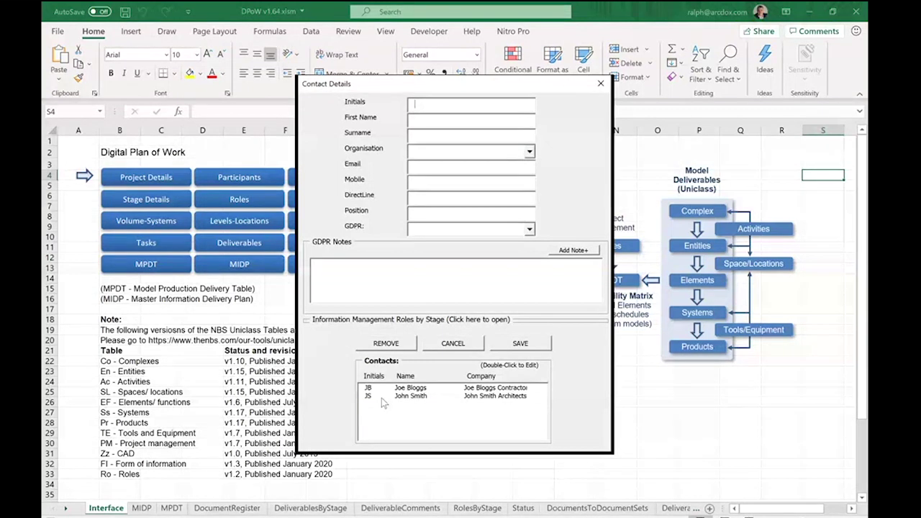
pyautogui.doubleClick(415, 396)
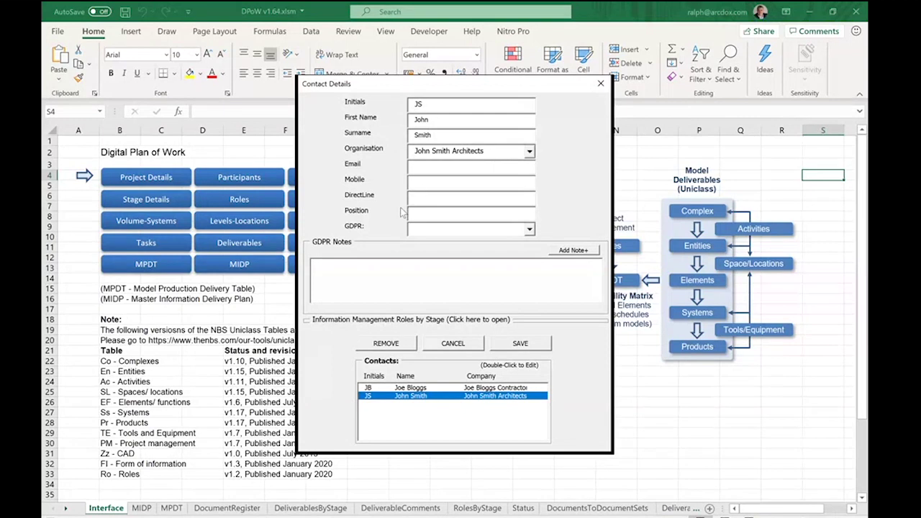
pyautogui.click(339, 321)
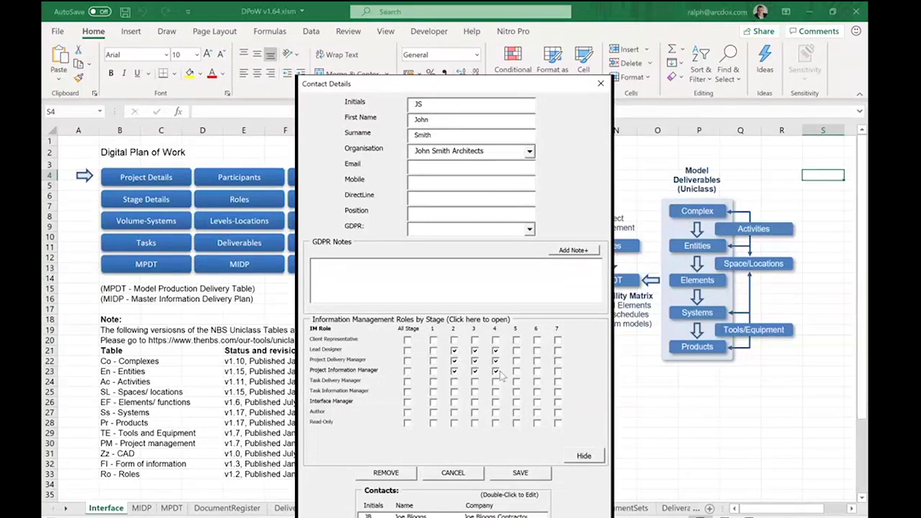
pyautogui.click(600, 85)
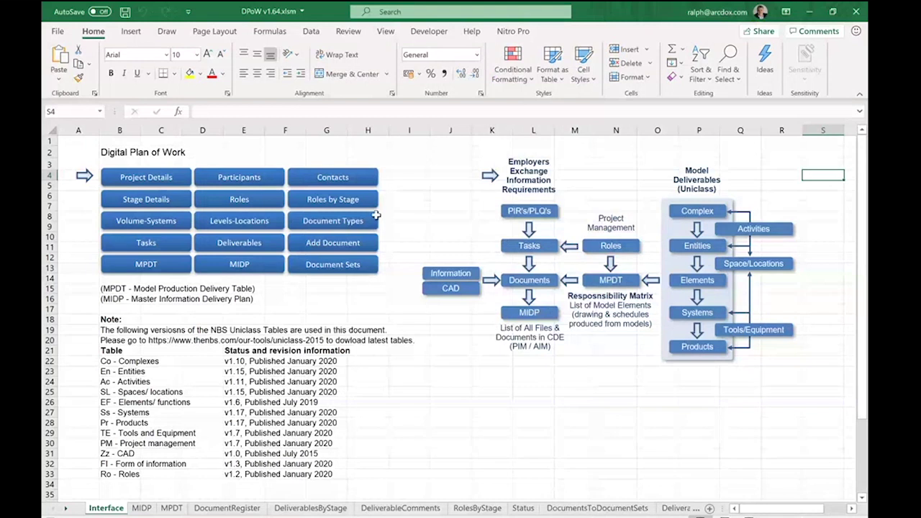
# Review the project stage details and the list of role codes.
pyautogui.click(156, 203)
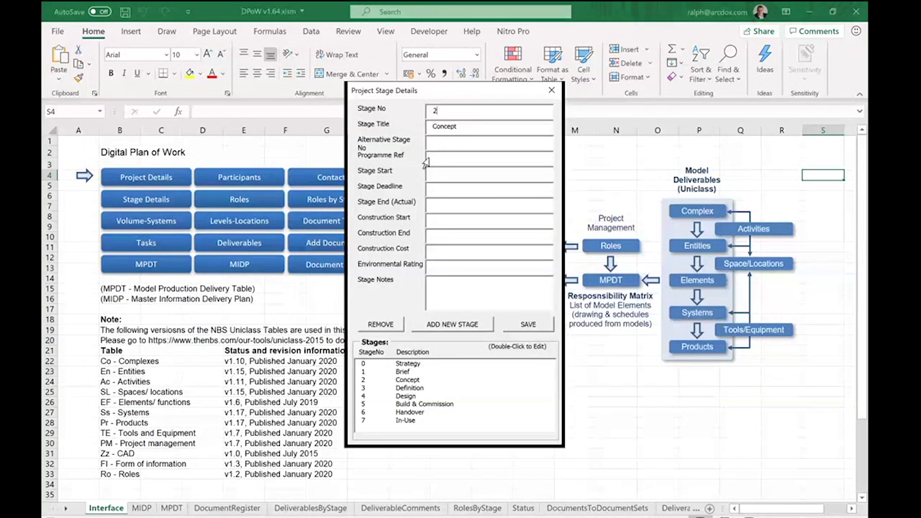
pyautogui.click(551, 89)
pyautogui.click(243, 204)
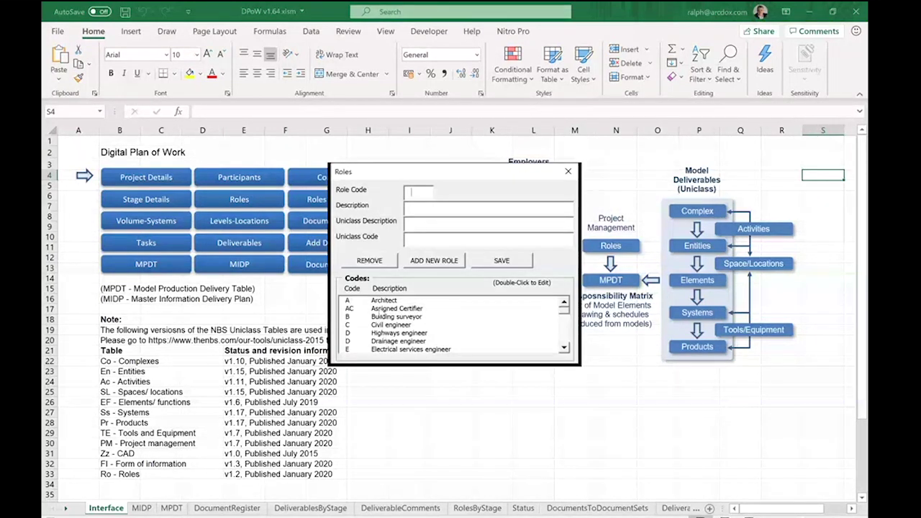
pyautogui.click(567, 171)
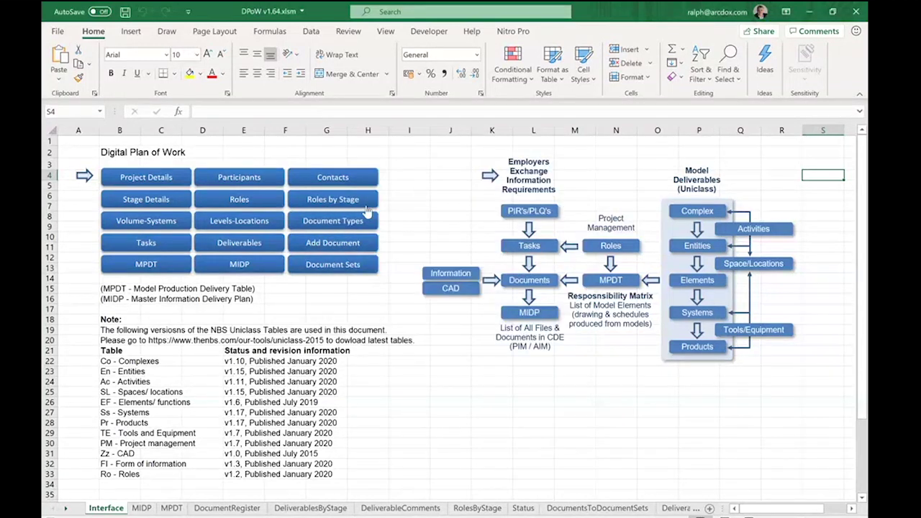
# Examine the roles and participants assigned to project stage 2 - Concept.
pyautogui.click(335, 201)
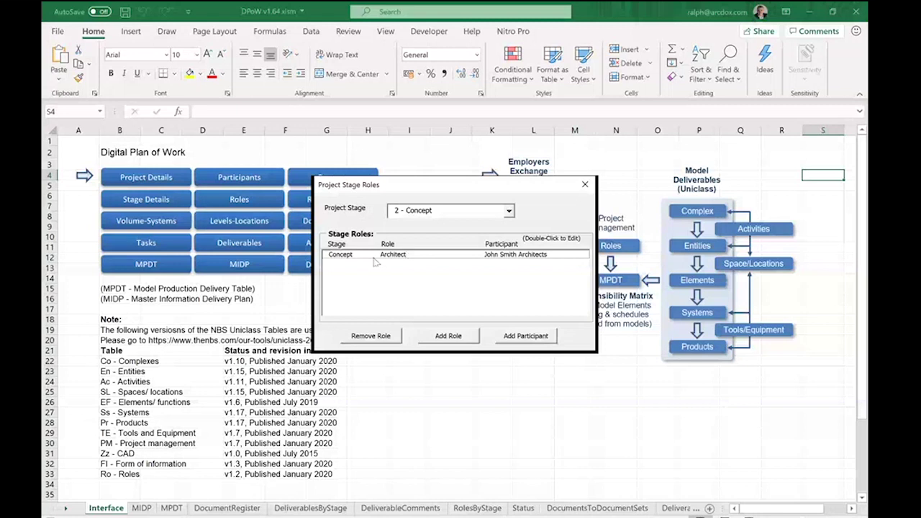
pyautogui.click(497, 214)
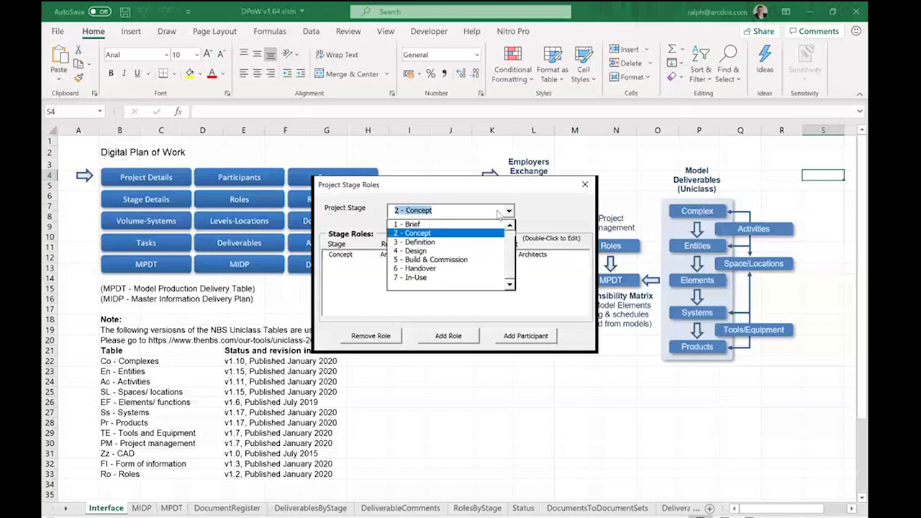
pyautogui.click(436, 236)
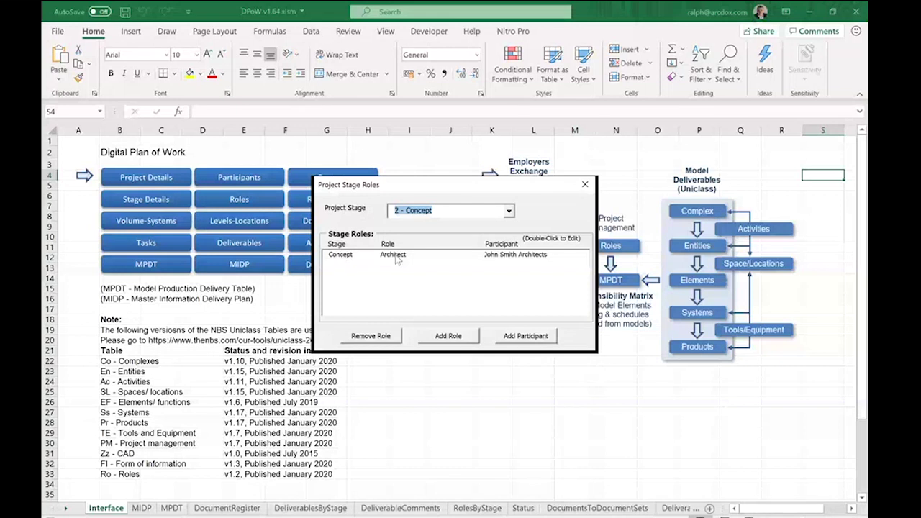
pyautogui.click(585, 184)
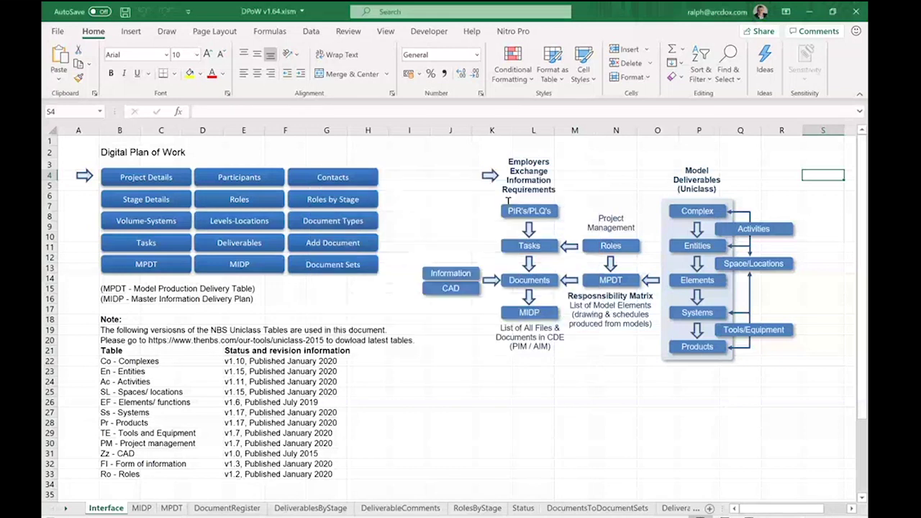
# Review the code lists for volume-systems, level-locations and document types.
pyautogui.click(153, 224)
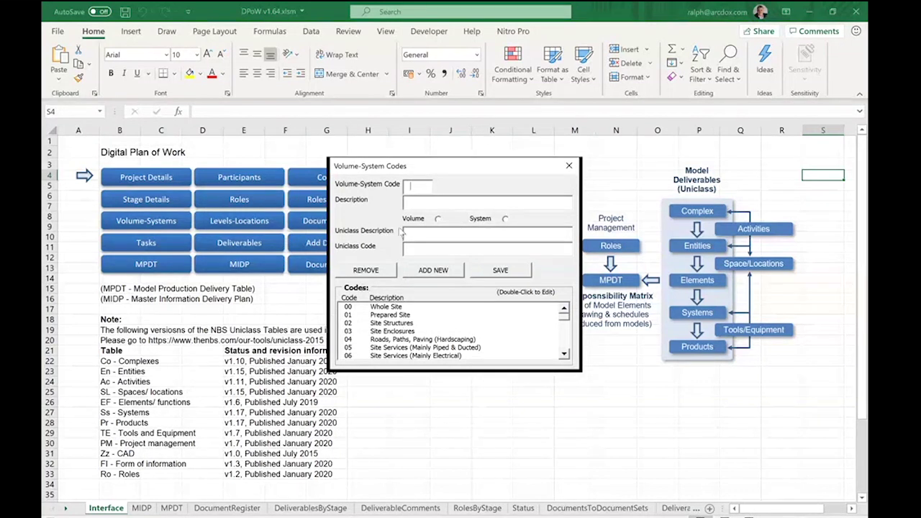
pyautogui.click(568, 165)
pyautogui.click(240, 222)
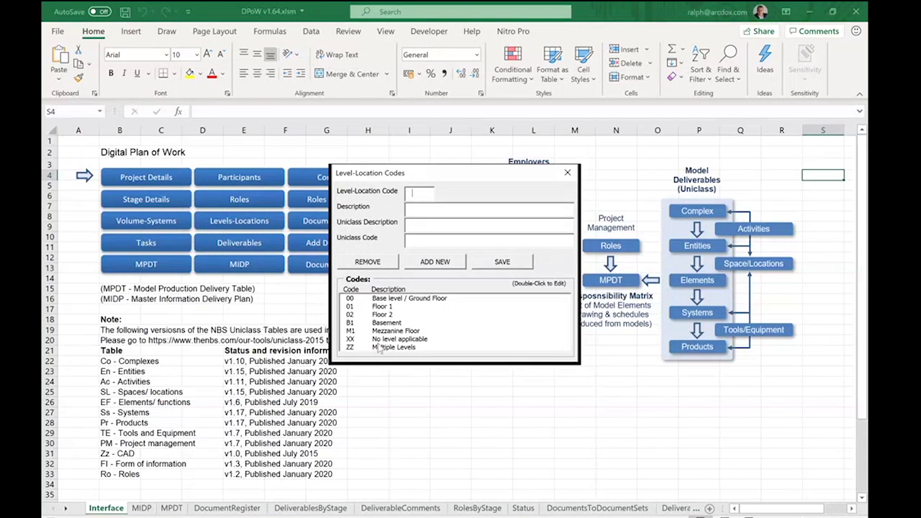
pyautogui.click(567, 173)
pyautogui.click(330, 221)
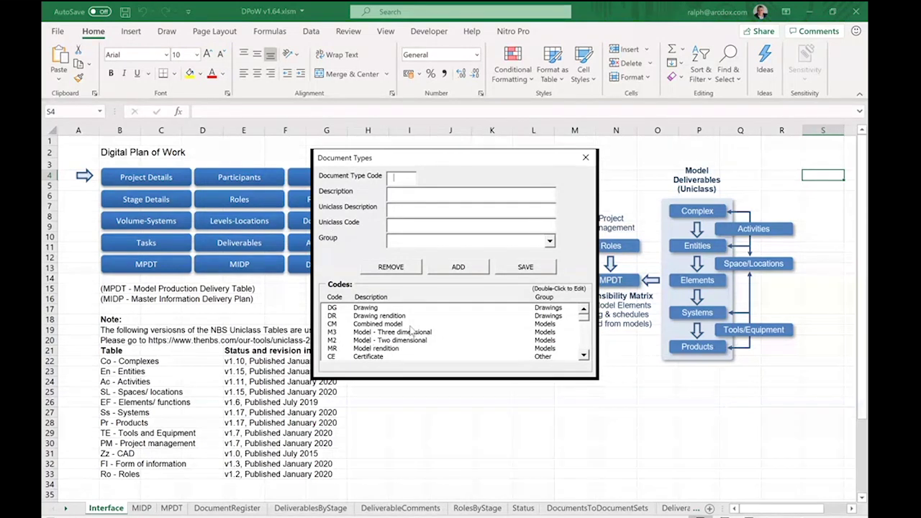
pyautogui.click(585, 157)
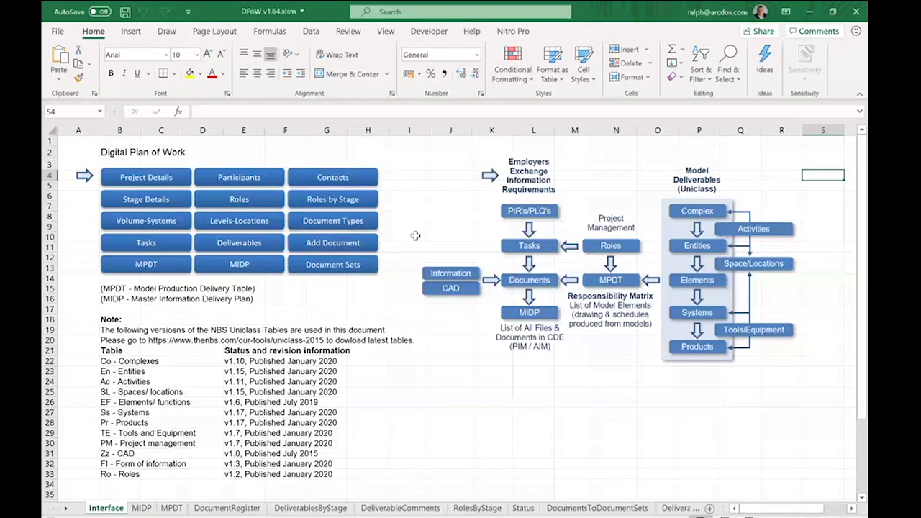
# Examine the Concept stage's project tasks under 2.400 - Statutory Approvals, including the 2.420 - Building Control sub-tasks.
pyautogui.click(146, 243)
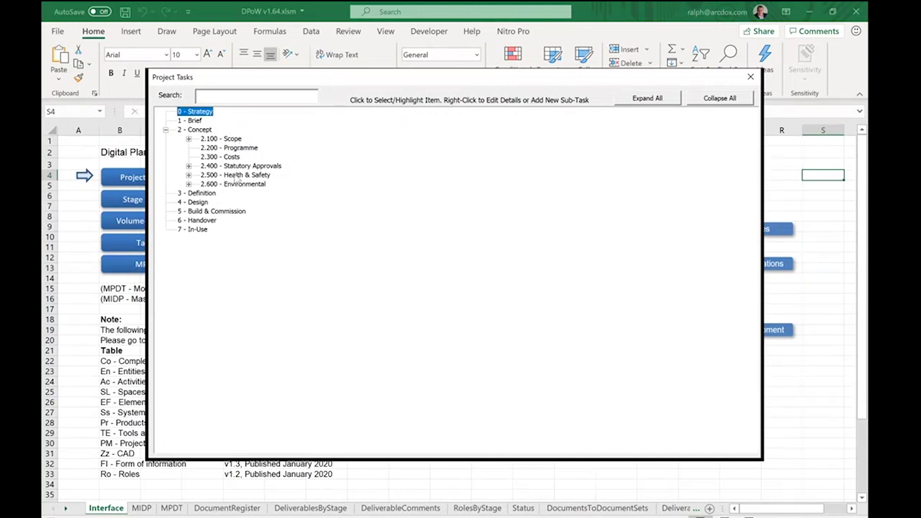
pyautogui.click(188, 167)
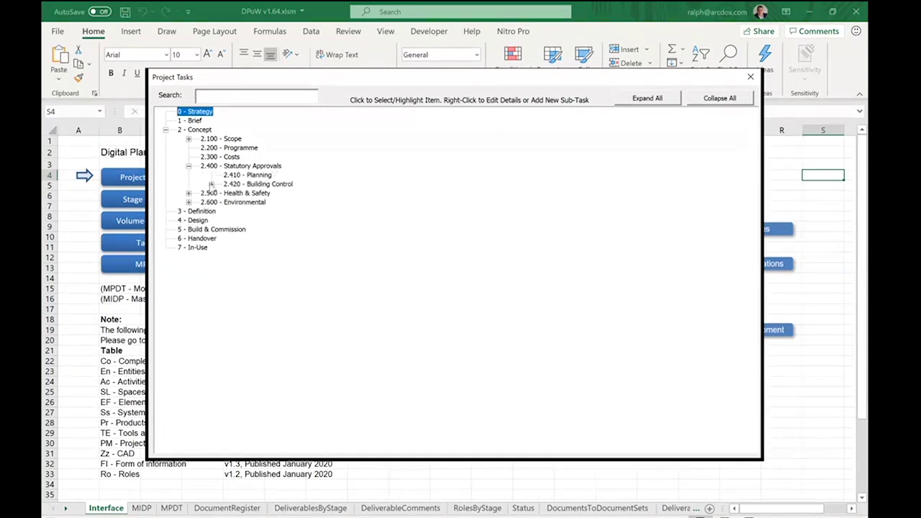
pyautogui.click(211, 184)
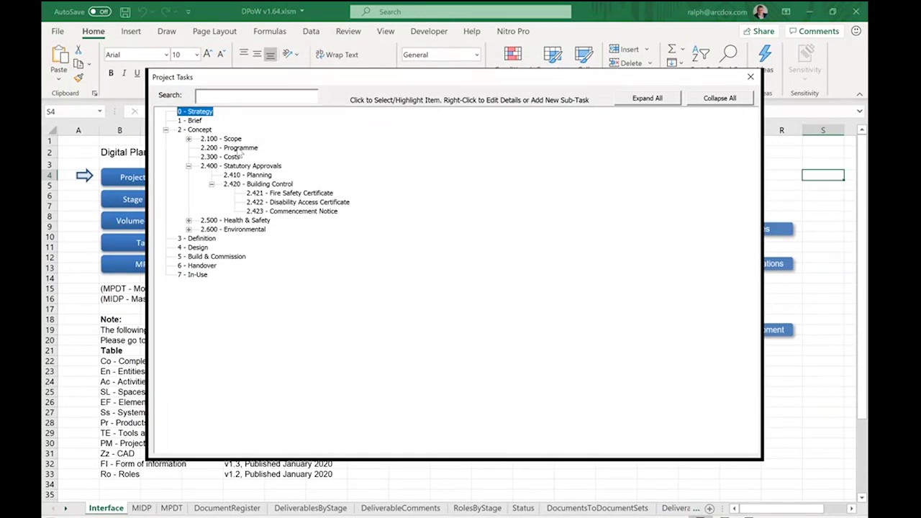
# Open the details of task 2.410 - Planning, save the existing record and close the project tasks.
pyautogui.rightClick(246, 175)
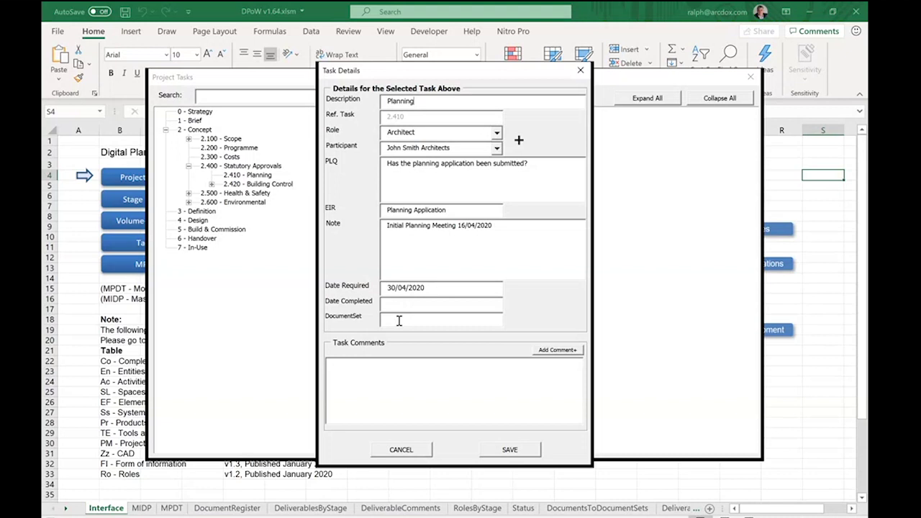
pyautogui.click(515, 451)
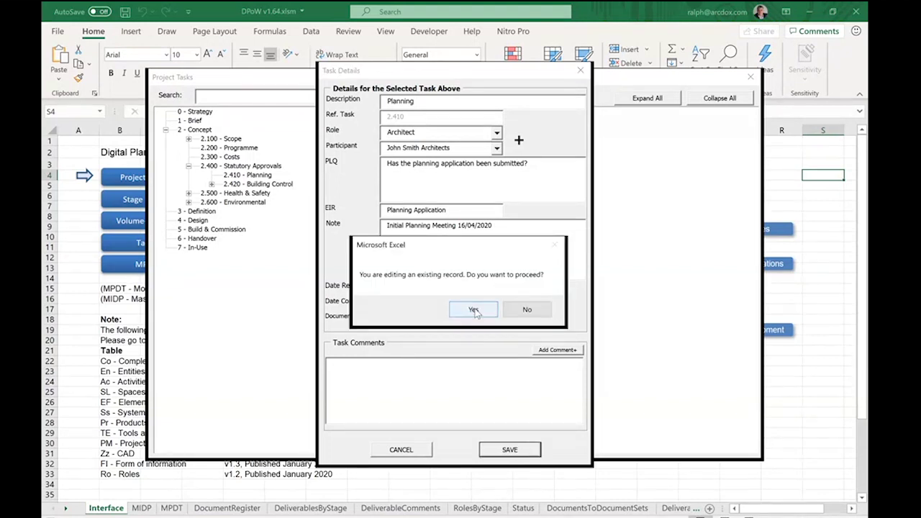
pyautogui.click(473, 310)
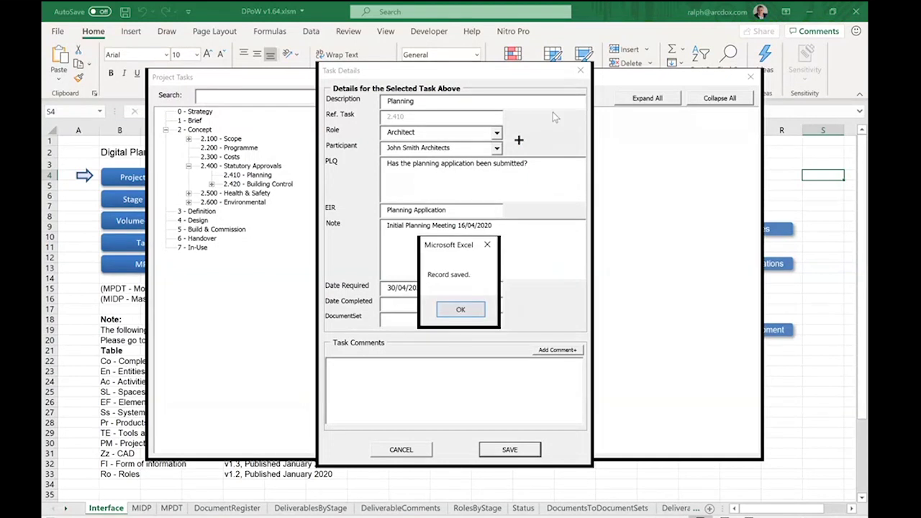
pyautogui.click(460, 311)
pyautogui.click(580, 70)
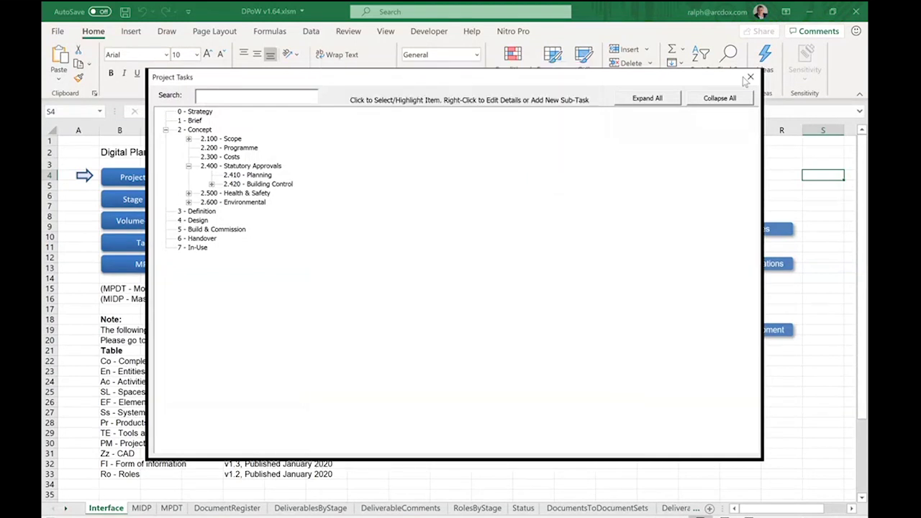
pyautogui.click(752, 77)
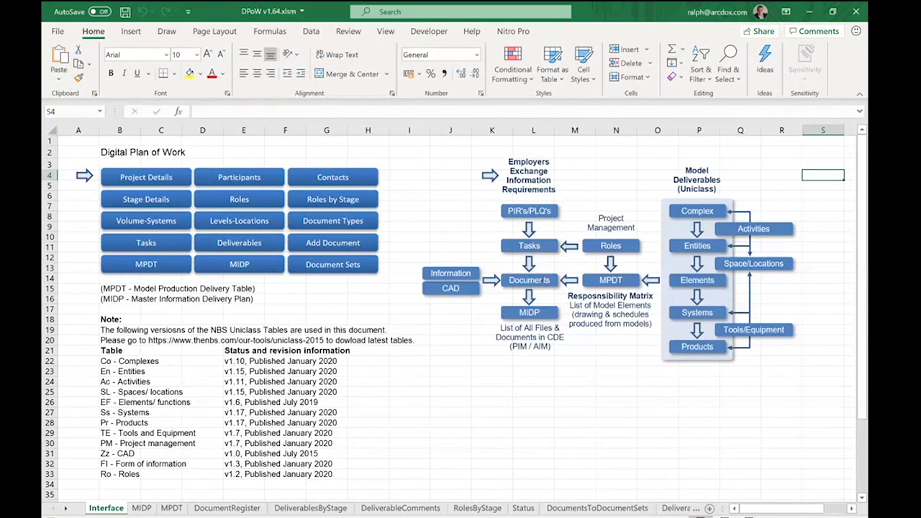
# Review the ArchModel document's properties and its stage level properties for 2 - Concept.
pyautogui.click(333, 243)
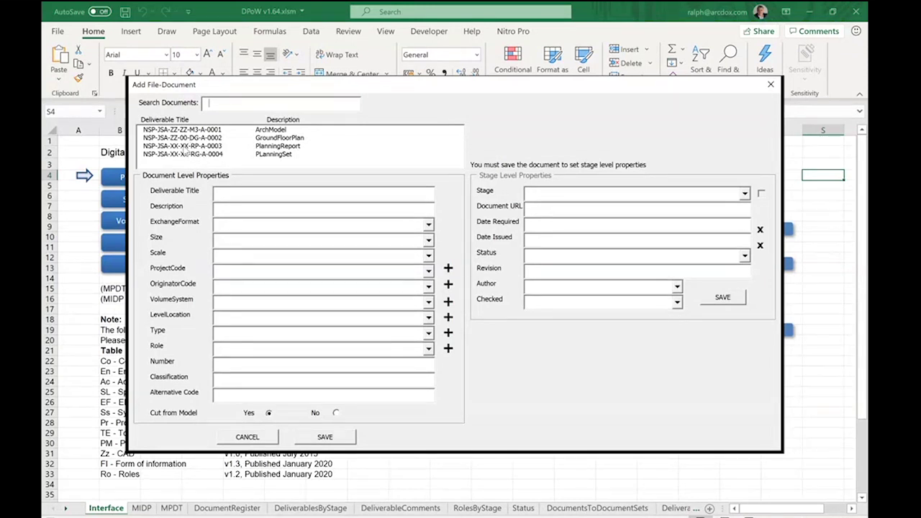
pyautogui.click(199, 132)
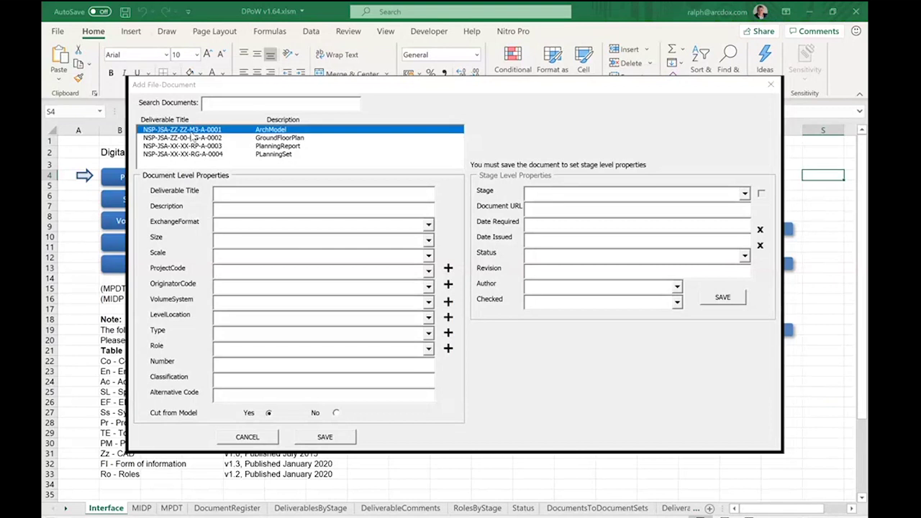
pyautogui.click(404, 284)
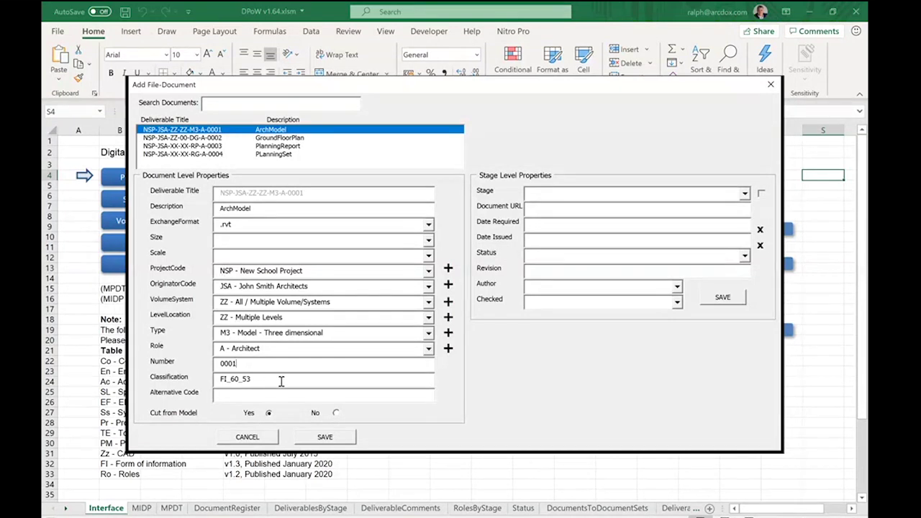
pyautogui.click(745, 194)
pyautogui.click(556, 234)
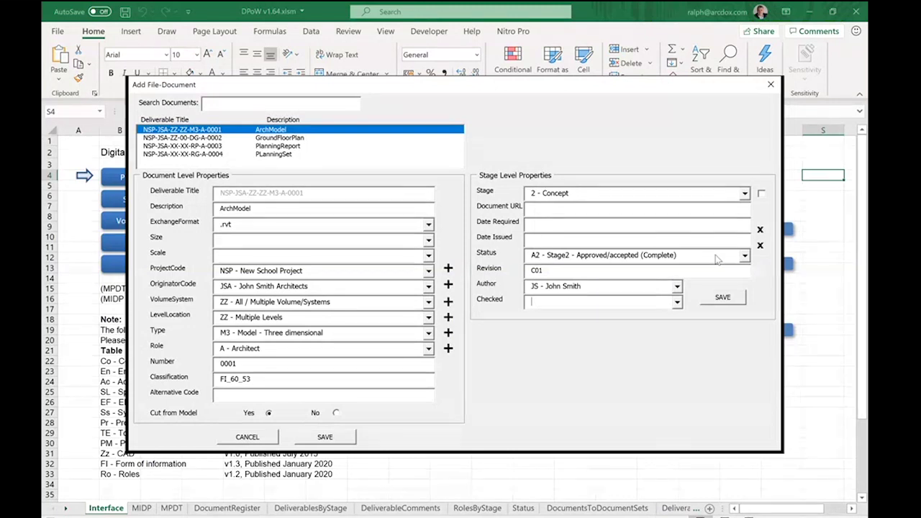
pyautogui.click(770, 86)
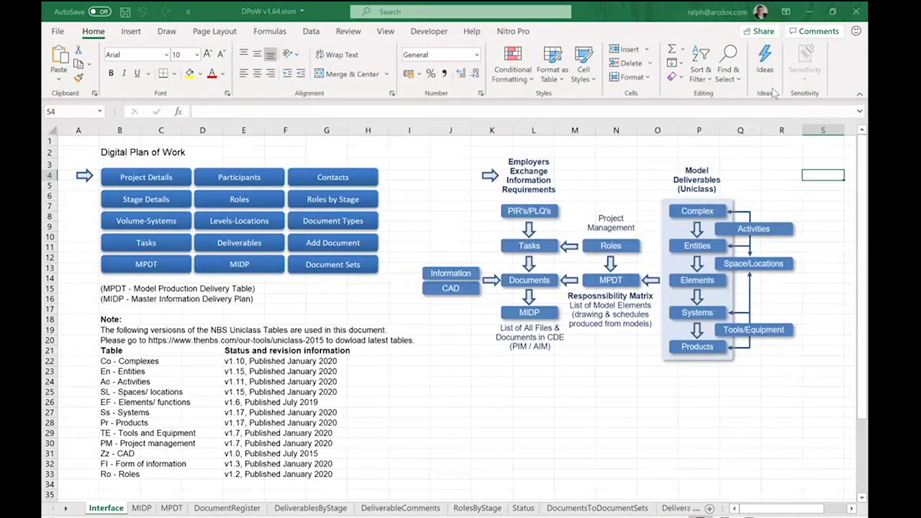
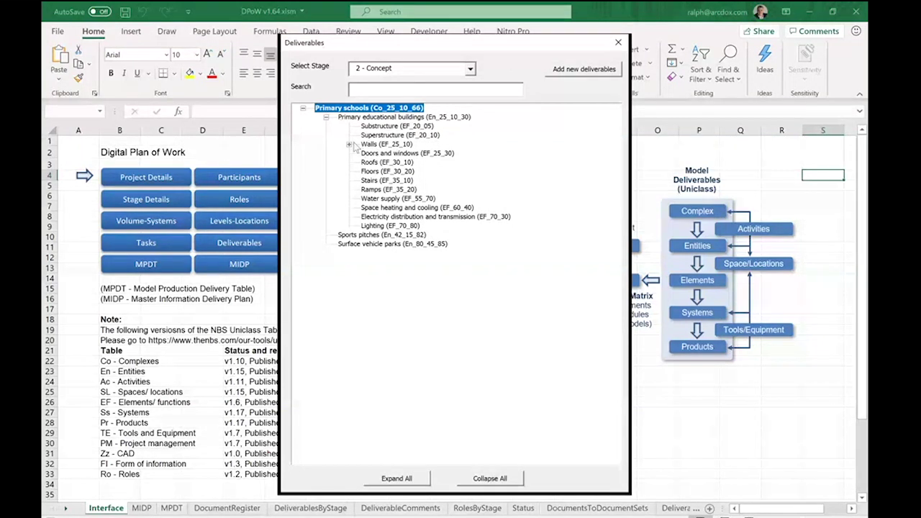
# Examine the Concept stage deliverables under Walls (EF_25_10), including the products in Masonry wall leaf systems.
pyautogui.click(348, 143)
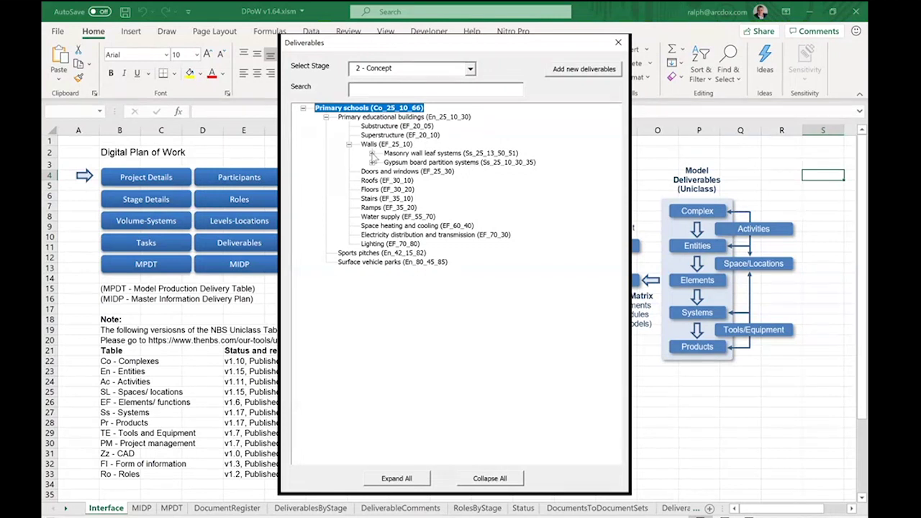
pyautogui.click(372, 154)
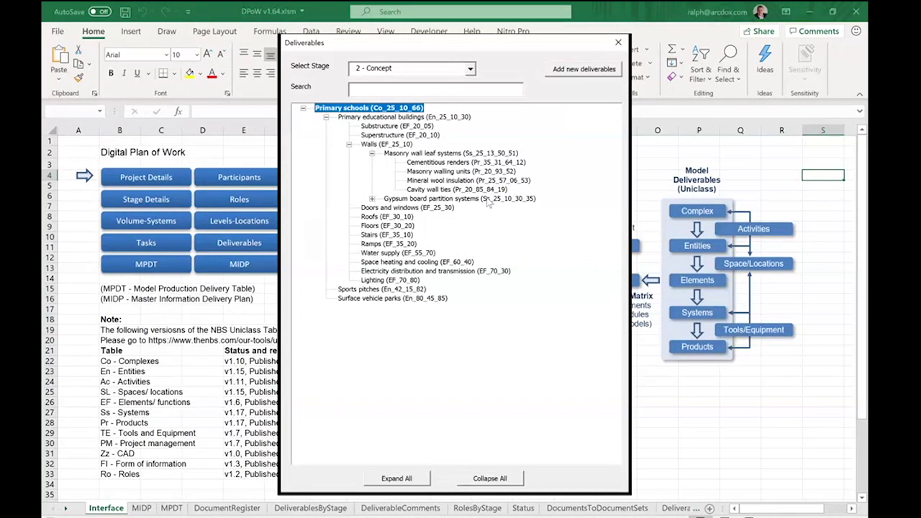
pyautogui.click(371, 154)
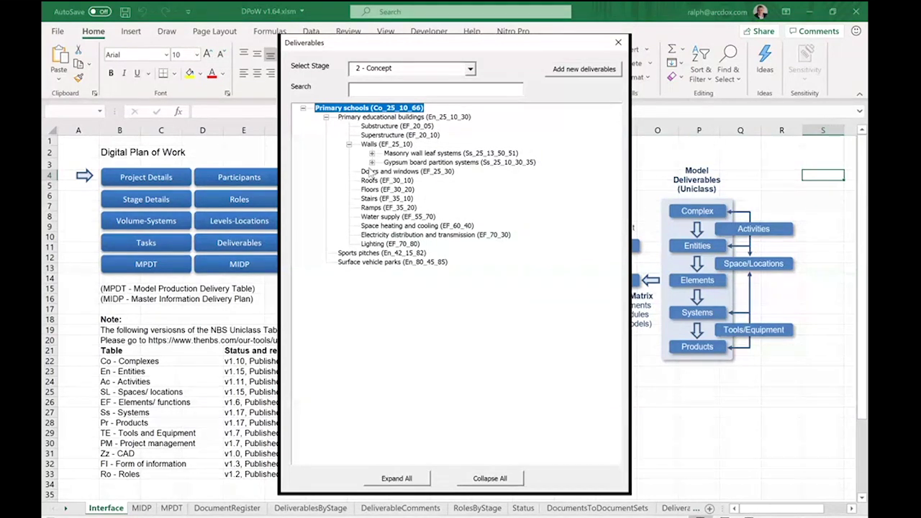
# Add Doorset systems (Ss_25_30_20_25) from the Ss - Systems table to the Concept element Doors and windows (EF_25_30), searching for "doorset".
pyautogui.click(347, 145)
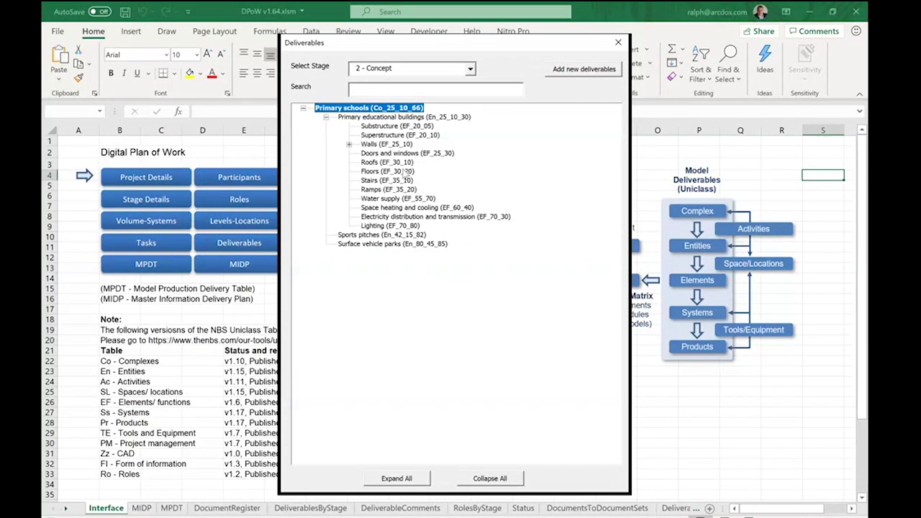
pyautogui.click(369, 163)
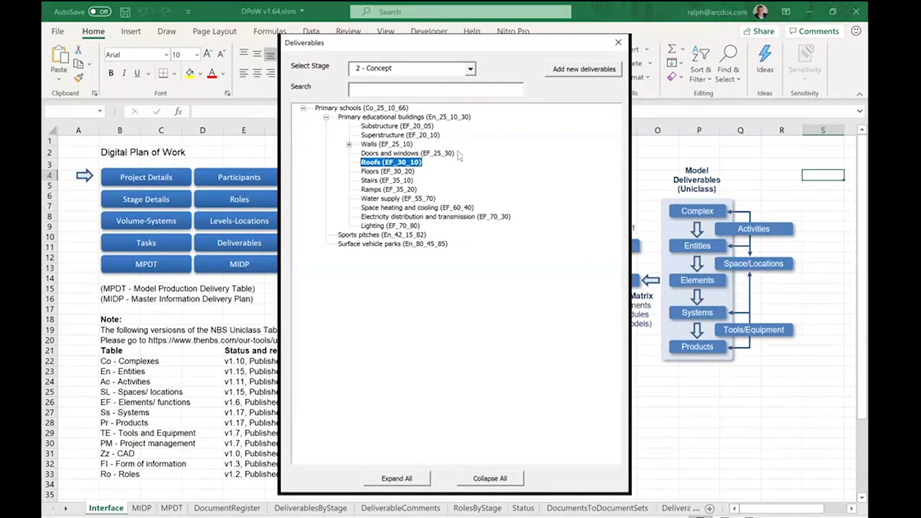
pyautogui.click(392, 153)
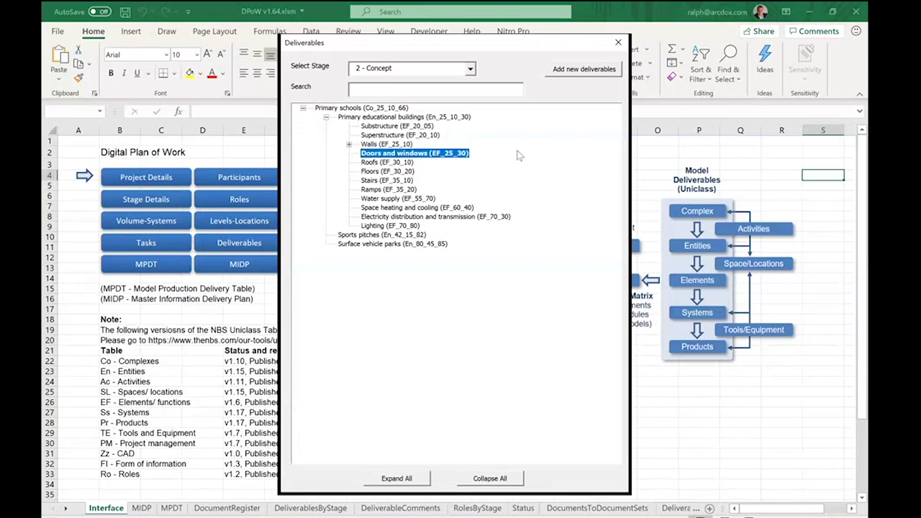
pyautogui.click(583, 69)
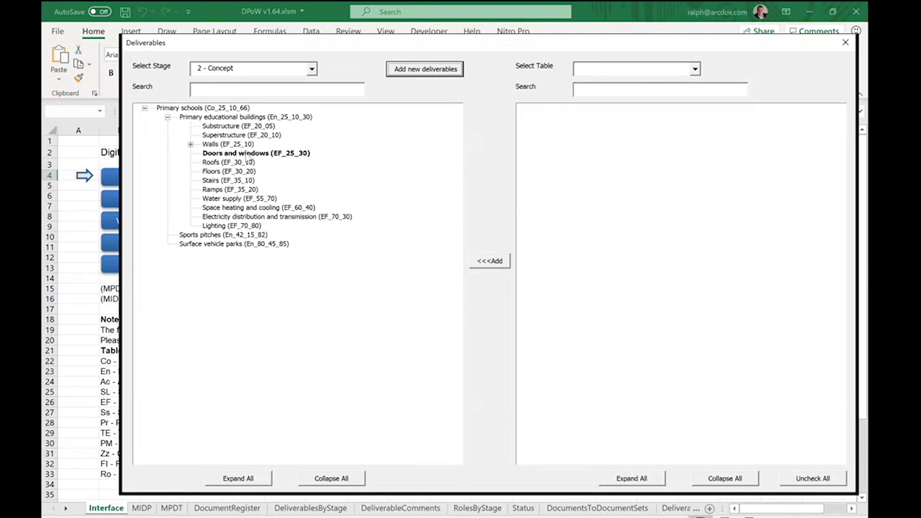
pyautogui.click(696, 70)
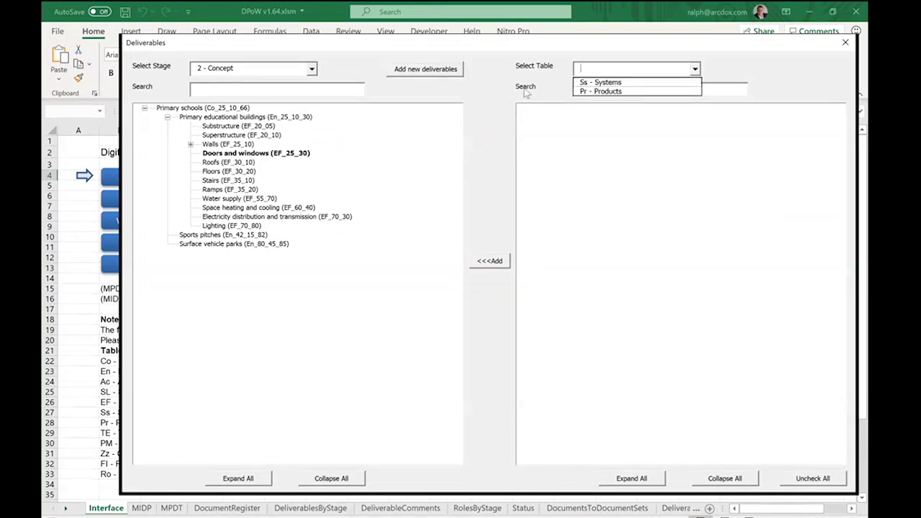
pyautogui.click(610, 83)
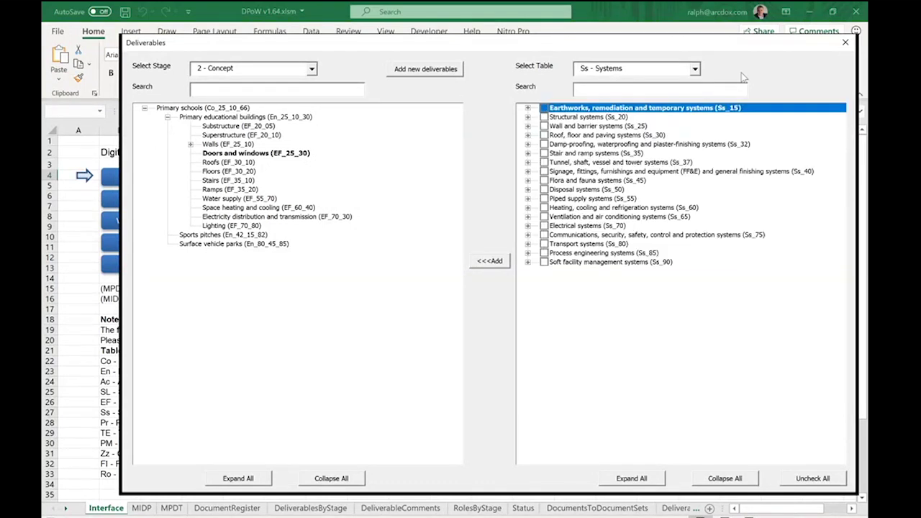
pyautogui.click(582, 90)
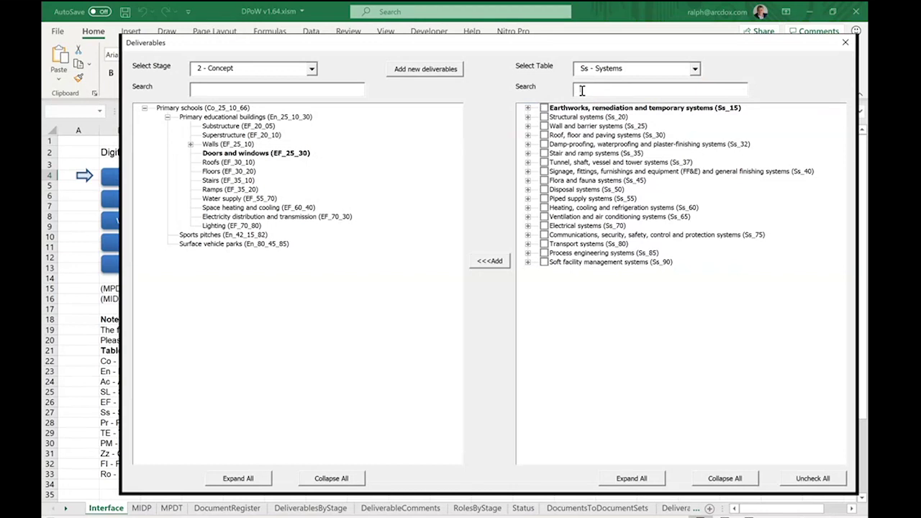
pyautogui.write('doo')
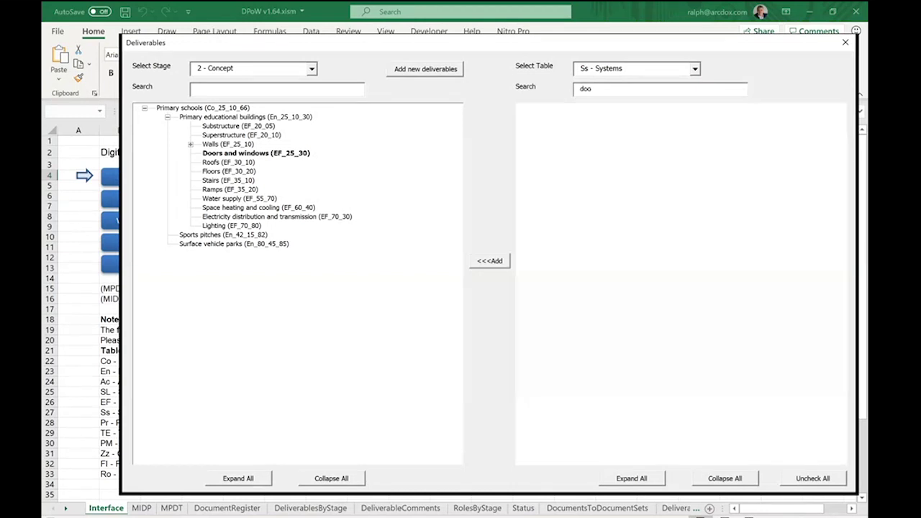
pyautogui.write('rset')
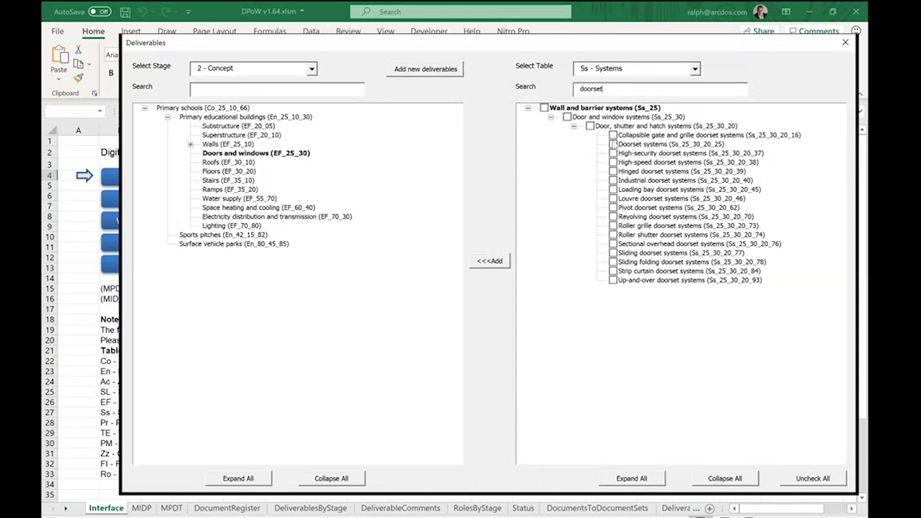
pyautogui.click(613, 144)
pyautogui.click(493, 260)
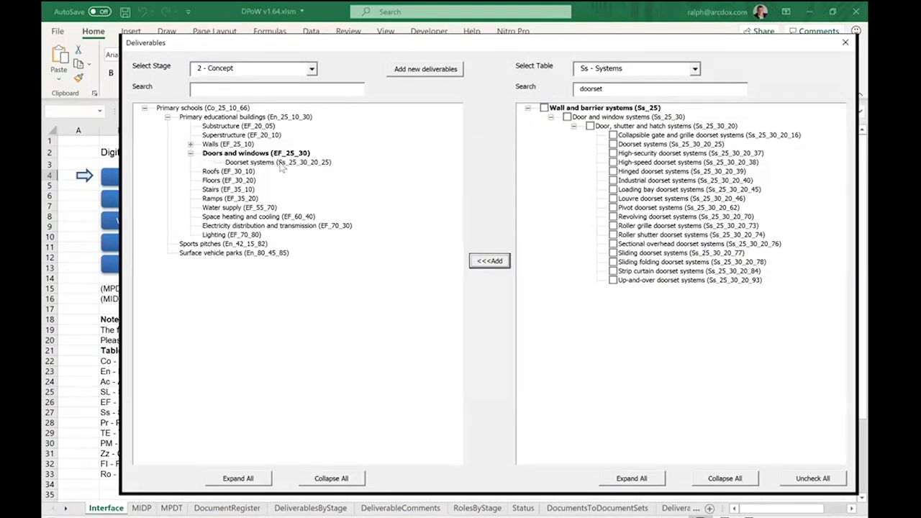
# Check which classification tables are available under Doorset systems (Ss_25_30_20_25), and close the deliverables form.
pyautogui.click(327, 163)
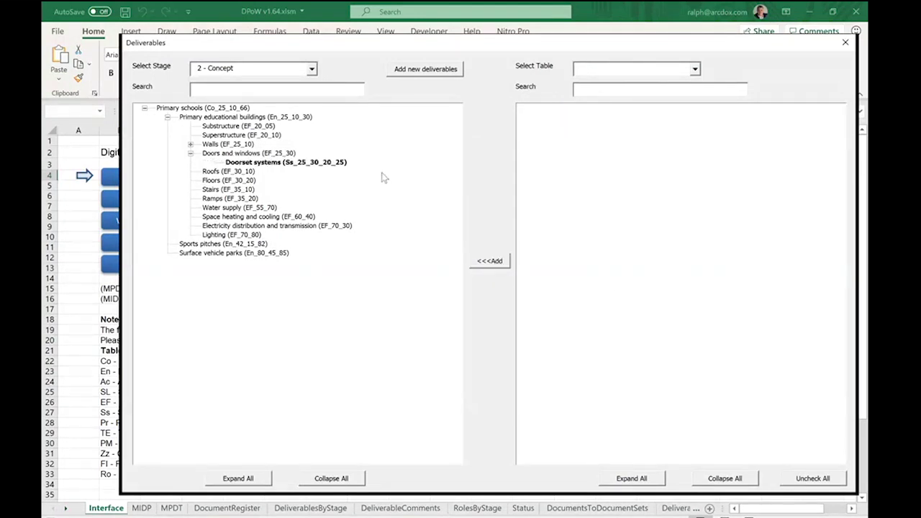
pyautogui.click(680, 72)
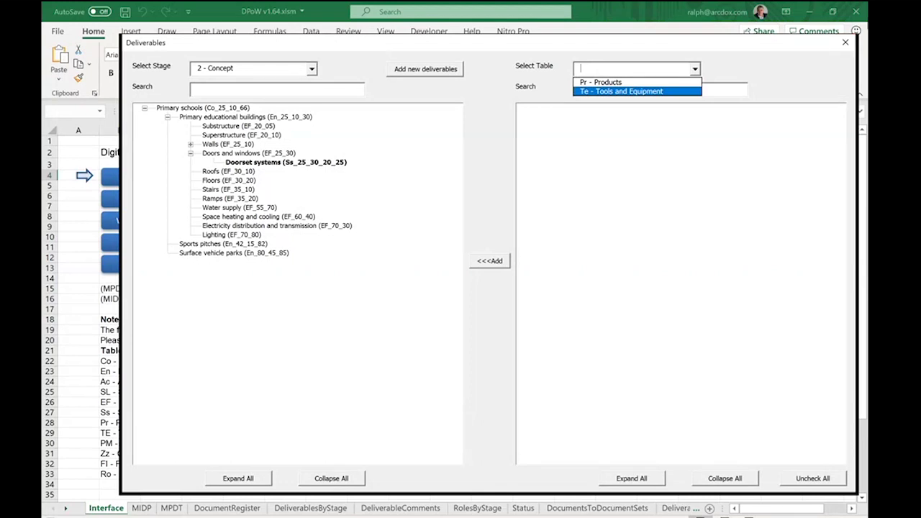
pyautogui.click(848, 46)
pyautogui.click(847, 44)
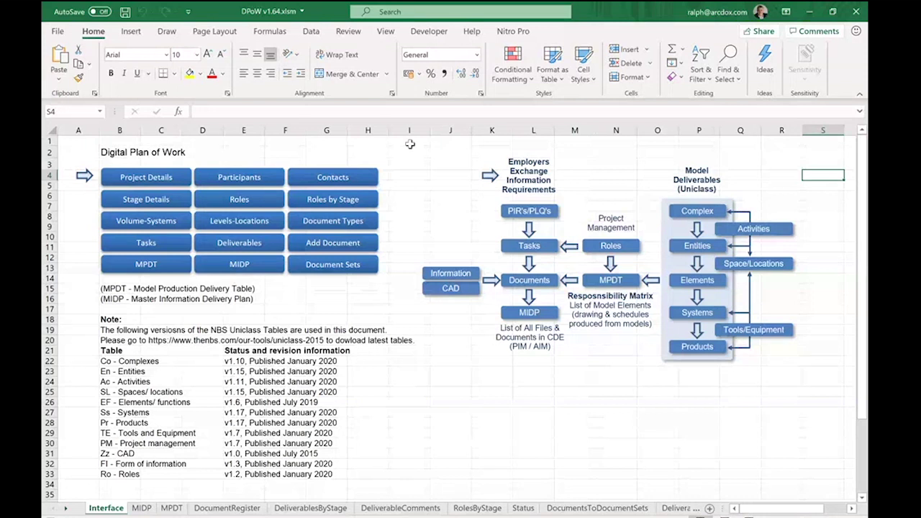
# Review the documents contained in document set NSP-JSA-XX-XX-RG-A-0004, and close the document sets.
pyautogui.click(351, 265)
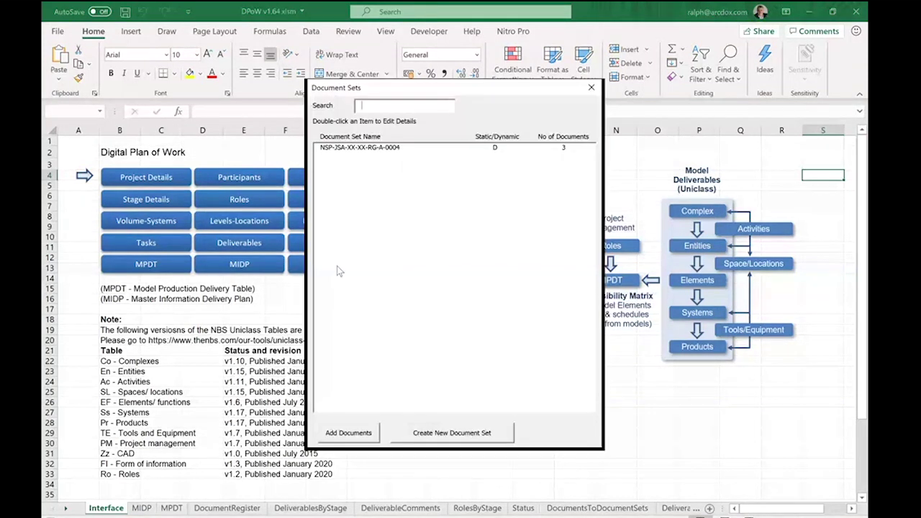
pyautogui.click(364, 148)
pyautogui.click(352, 434)
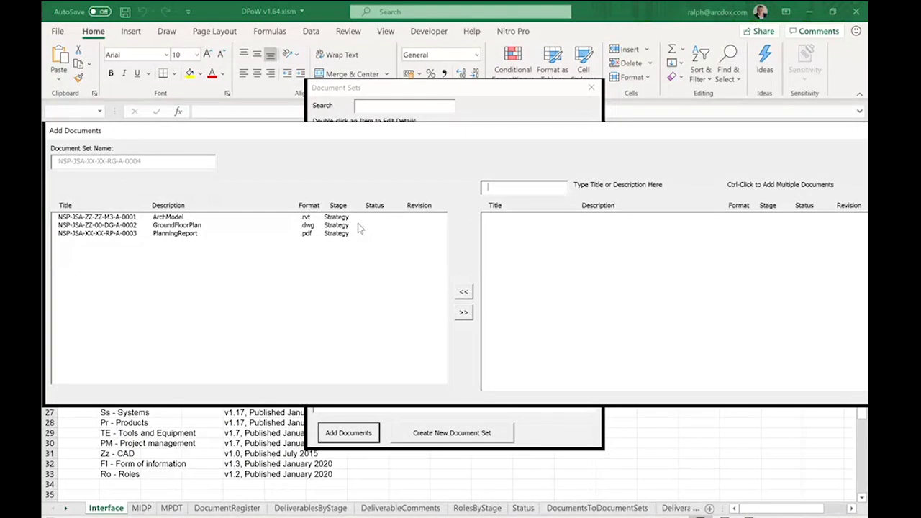
pyautogui.click(838, 128)
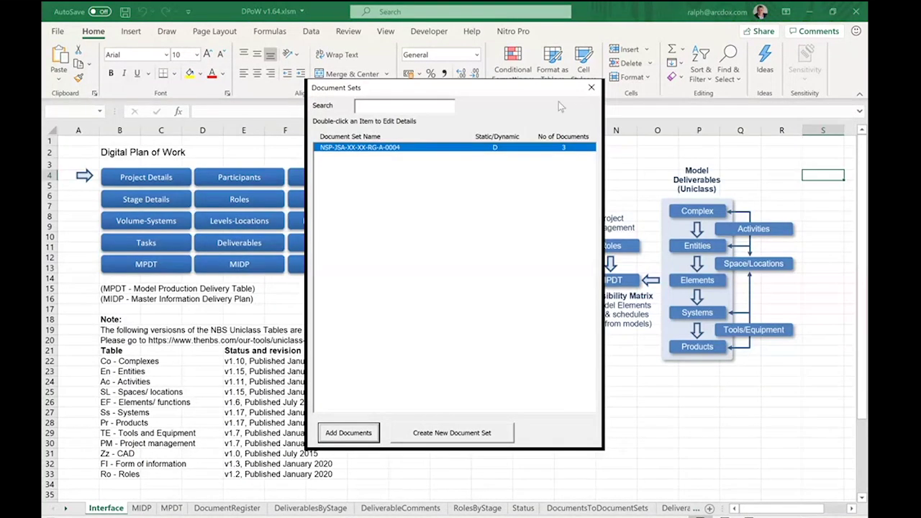
pyautogui.click(592, 87)
# Add document set NSP-JSA-XX-XX-RG-A-0004 to the Concept task 2.410 - Planning, and close the task details and project tasks.
pyautogui.click(152, 245)
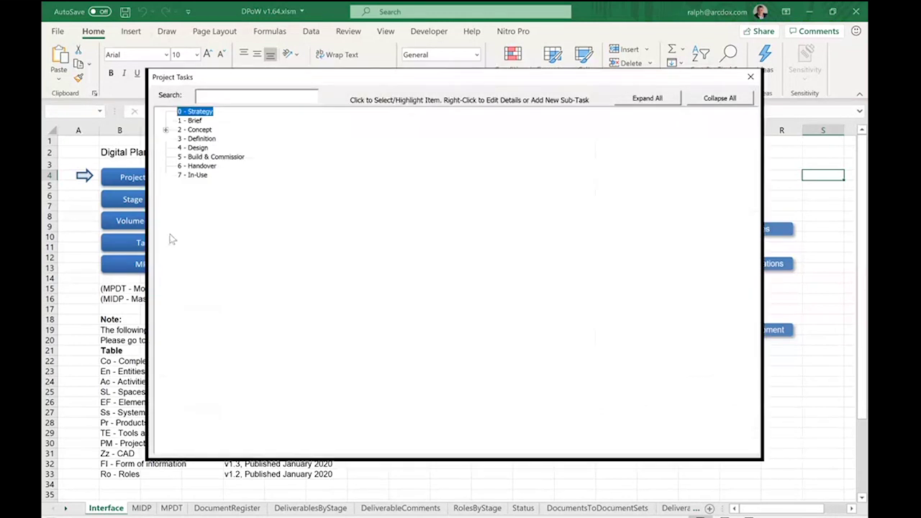
pyautogui.click(164, 129)
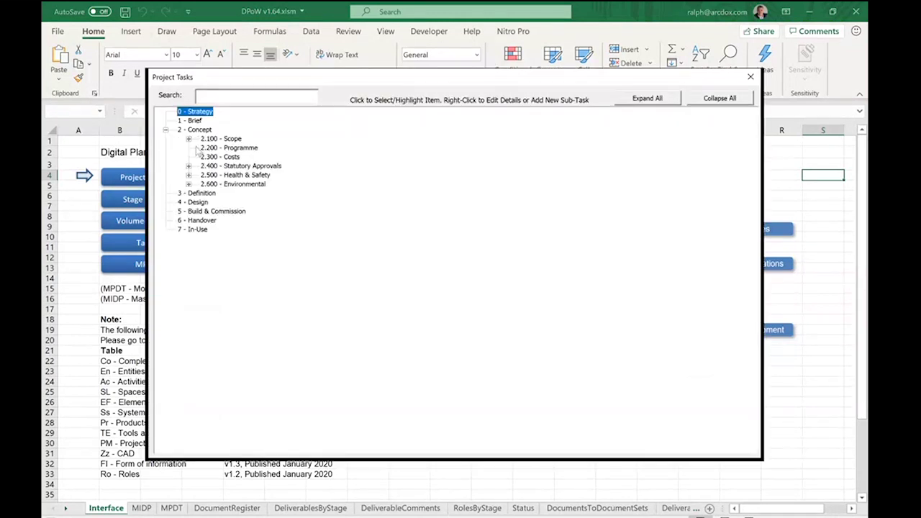
pyautogui.click(188, 167)
pyautogui.click(244, 176)
pyautogui.rightClick(243, 176)
pyautogui.click(214, 193)
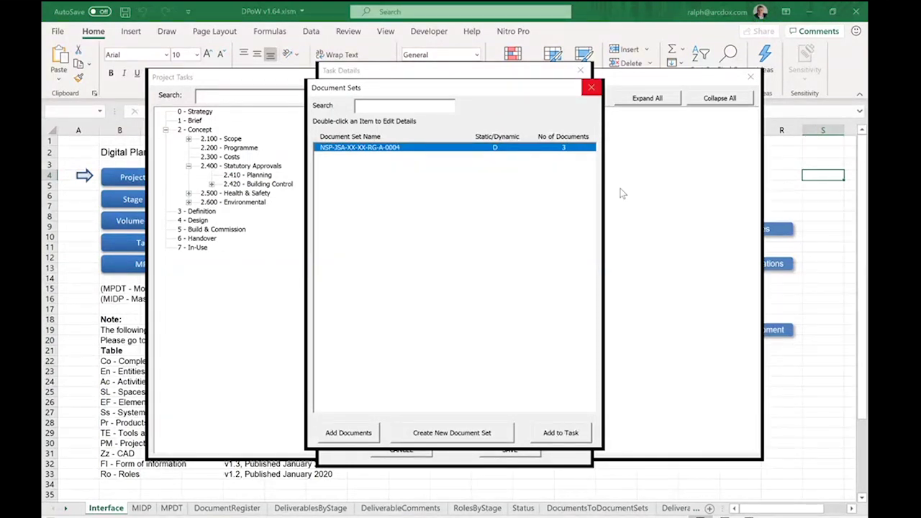
pyautogui.click(568, 433)
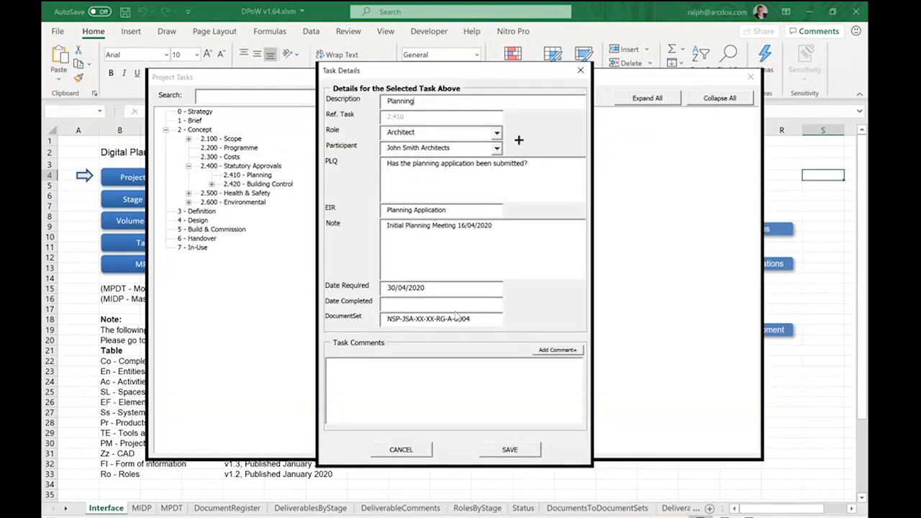
pyautogui.click(580, 72)
pyautogui.click(750, 77)
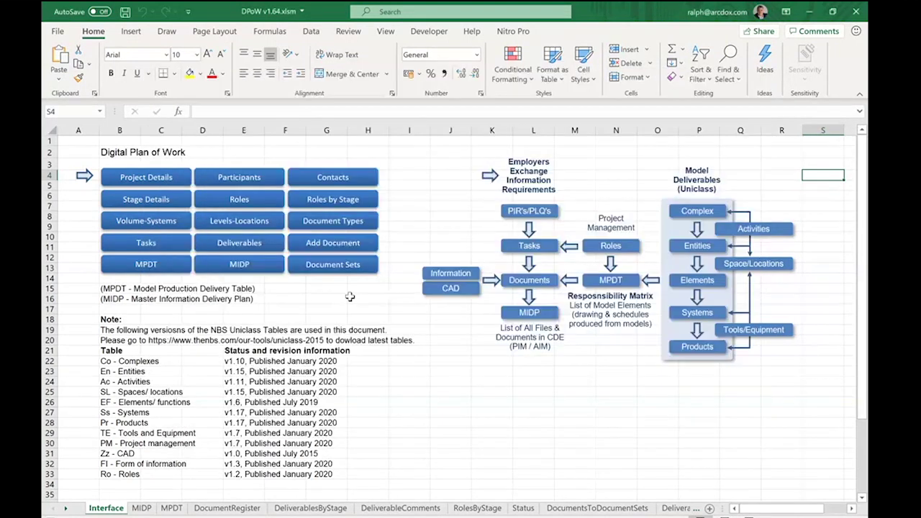
# In the Model Production Delivery Table, open the 2 - Concept deliverable details of Masonry wall leaf systems for editing.
pyautogui.click(146, 265)
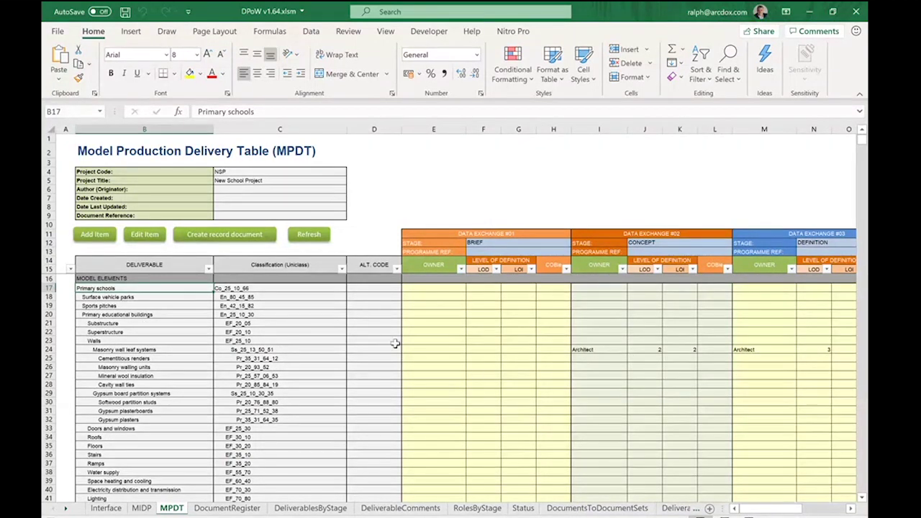
pyautogui.click(142, 349)
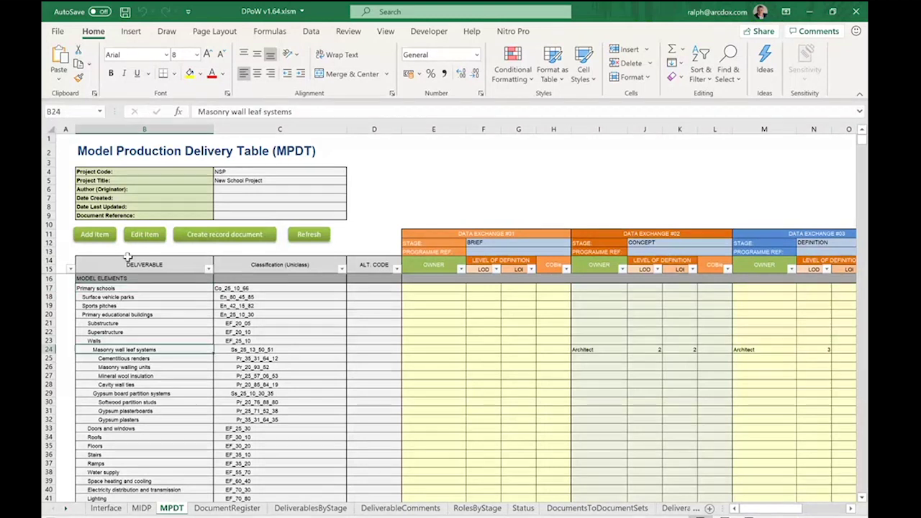
pyautogui.click(147, 240)
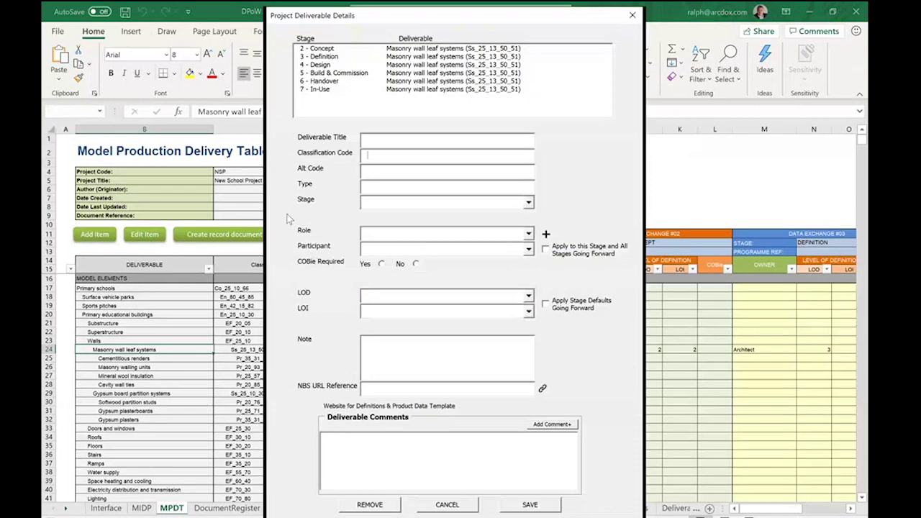
pyautogui.click(325, 51)
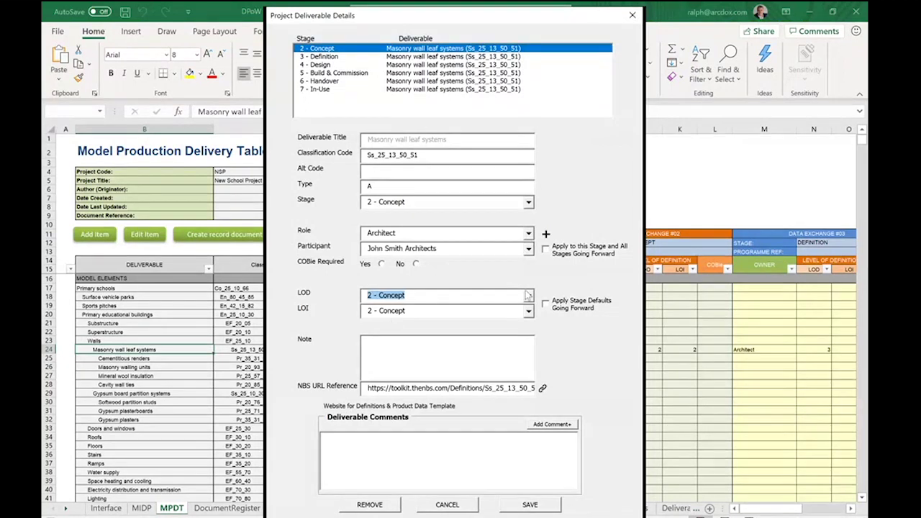
# Set LOI to 2 - Concept, apply the role and participant to this and all following stages, apply stage defaults going forward, and save the deliverable.
pyautogui.click(439, 297)
pyautogui.click(398, 318)
pyautogui.click(399, 313)
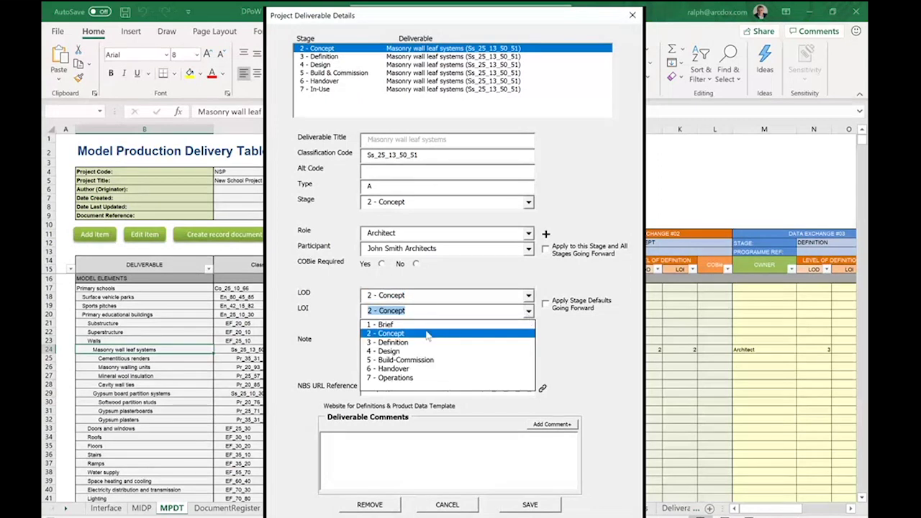
pyautogui.click(423, 338)
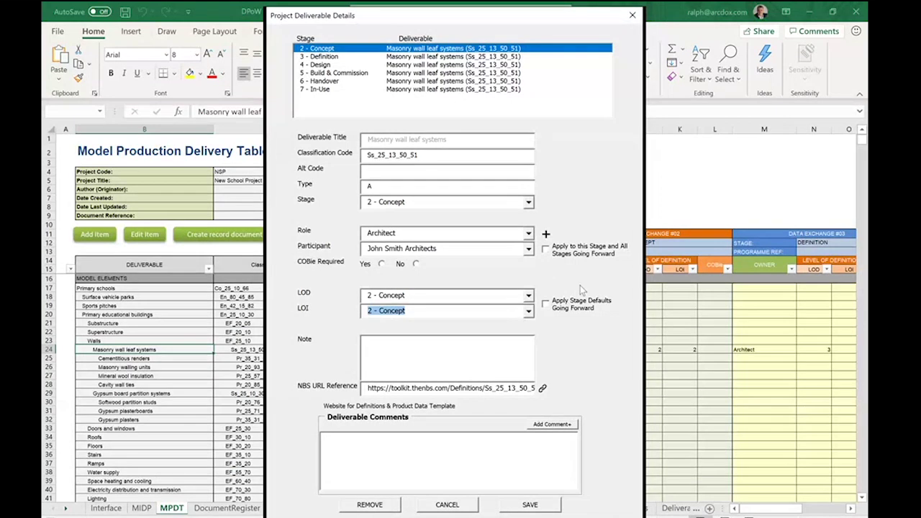
pyautogui.click(555, 252)
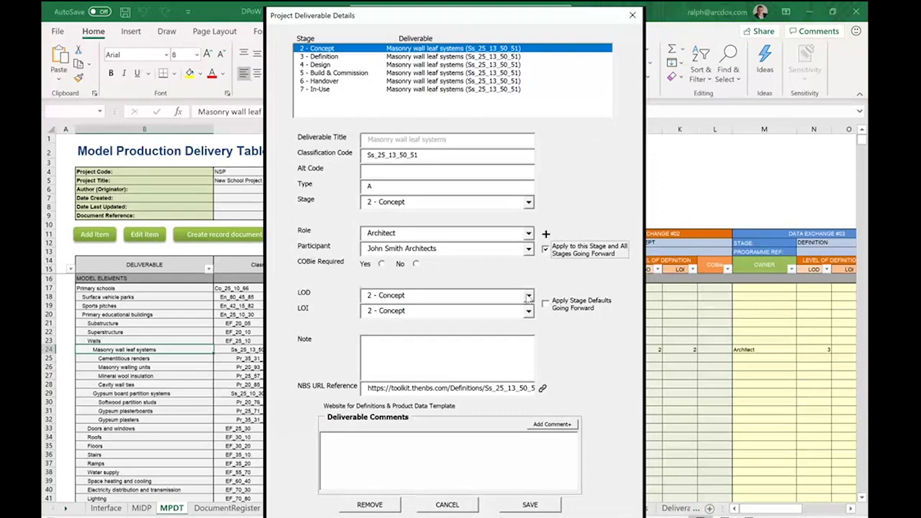
pyautogui.click(556, 312)
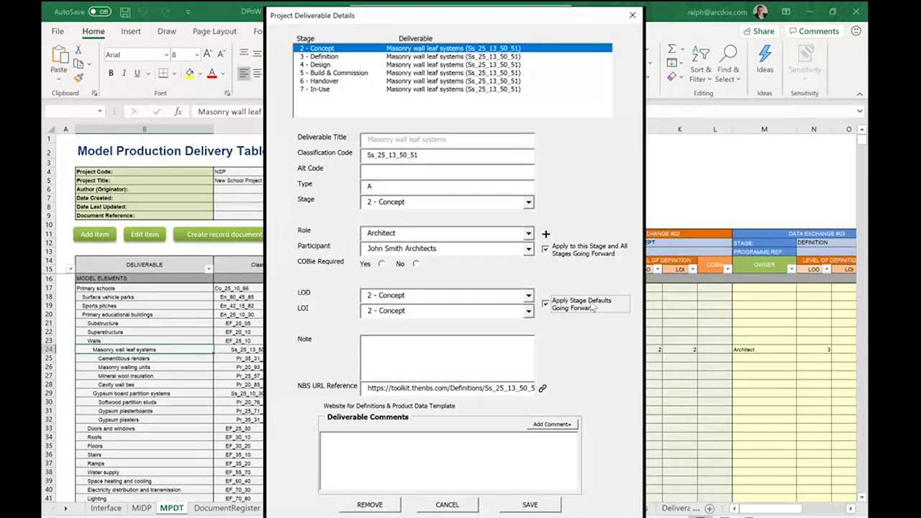
pyautogui.click(530, 504)
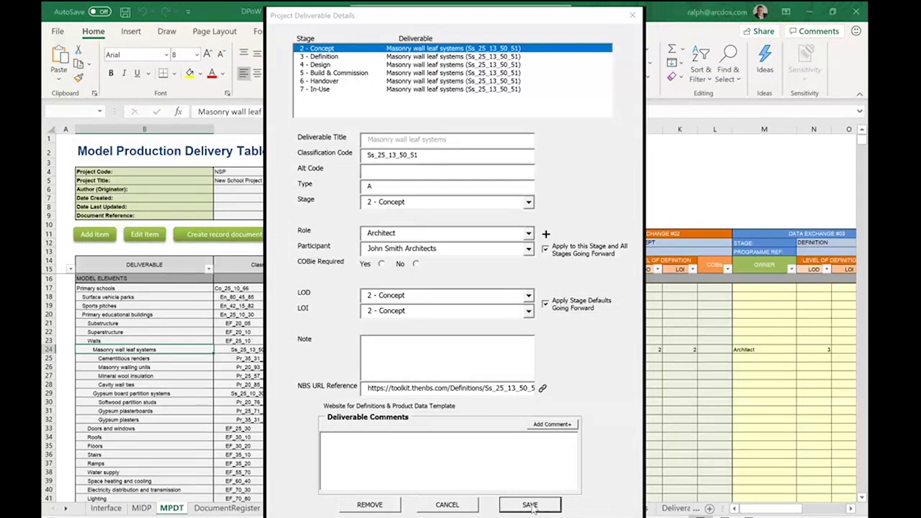
pyautogui.click(632, 16)
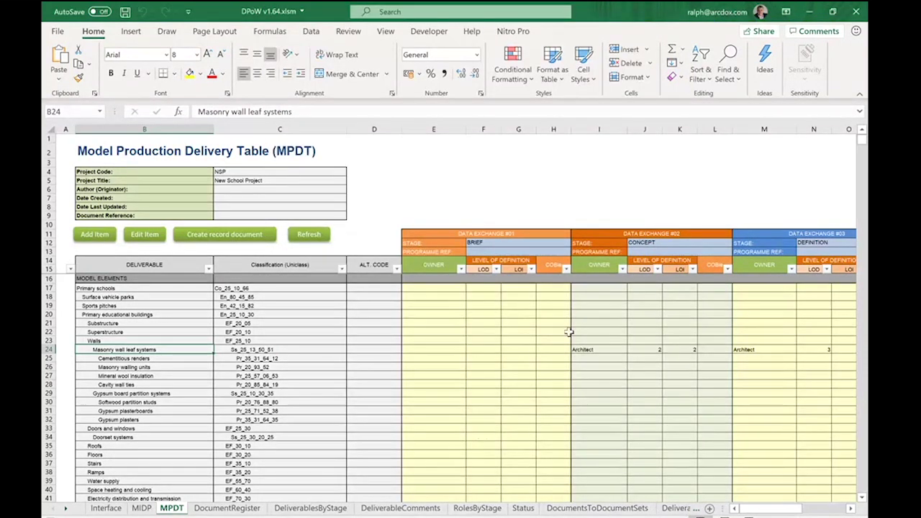
# Examine the owner, LOD and LOI entries for Masonry wall leaf systems across the data exchange stages up to Design.
pyautogui.press('Right')
pyautogui.press('Right')
pyautogui.press('Right')
pyautogui.press('Right')
pyautogui.press('Right')
pyautogui.press('Right')
pyautogui.press('Right')
pyautogui.press('Right')
pyautogui.press('Right')
pyautogui.press('Right')
pyautogui.press('Right')
pyautogui.press('Right')
pyautogui.press('Right')
pyautogui.press('Right')
pyautogui.press('Right')
pyautogui.press('Right')
pyautogui.press('Right')
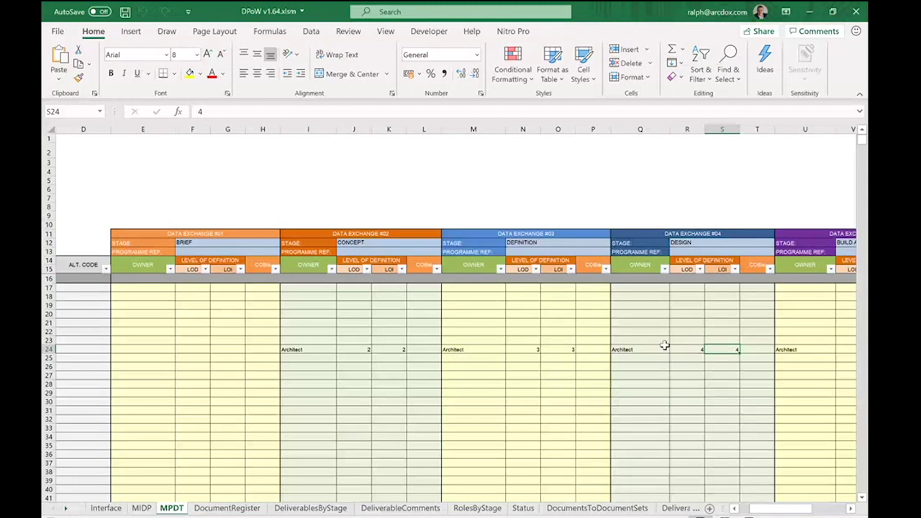
# Review the LOD options in the 2 - Concept deliverable details of Masonry wall leaf systems, and close the details without saving.
pyautogui.click(396, 349)
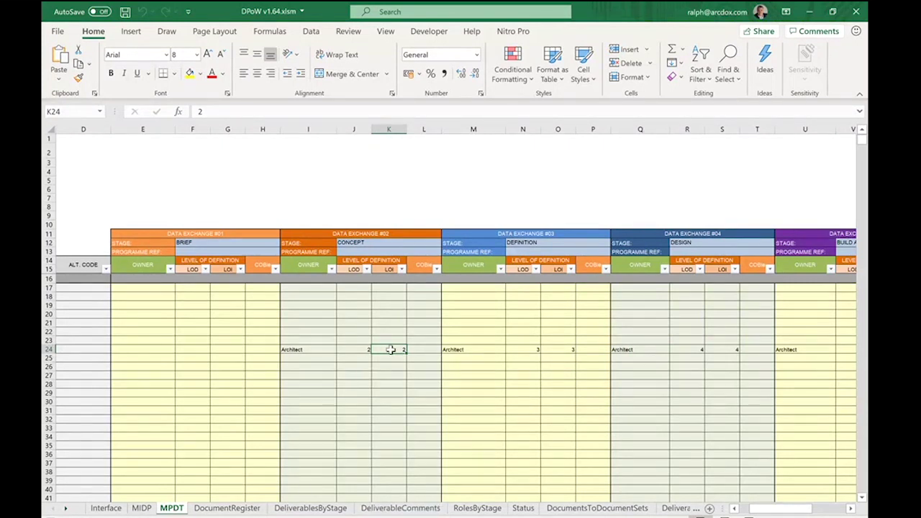
pyautogui.doubleClick(388, 349)
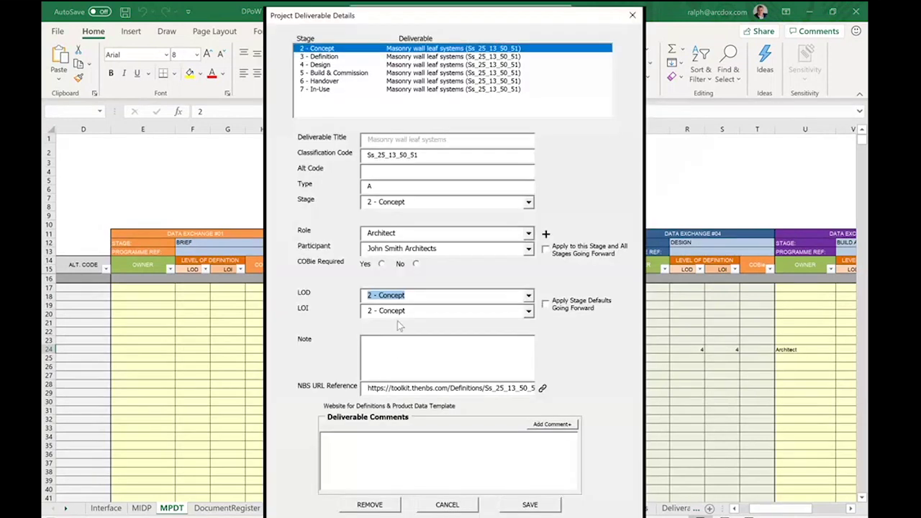
pyautogui.click(529, 295)
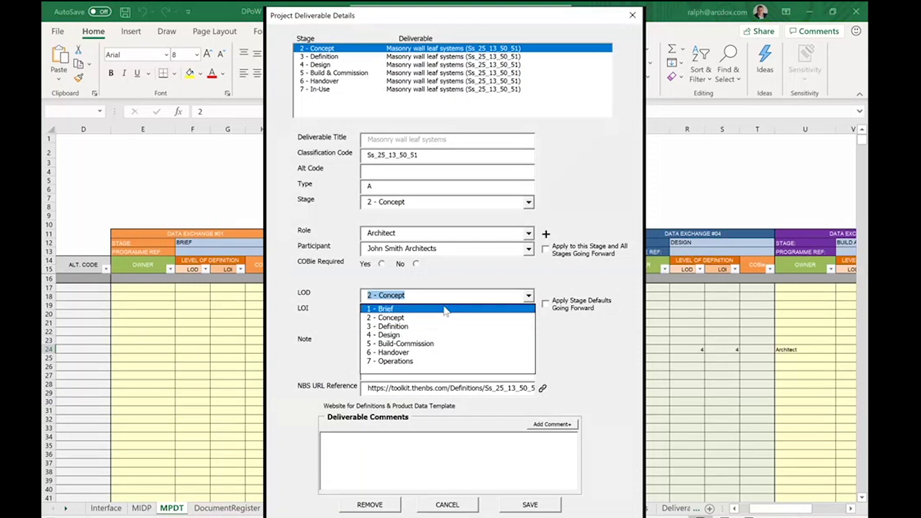
pyautogui.click(632, 15)
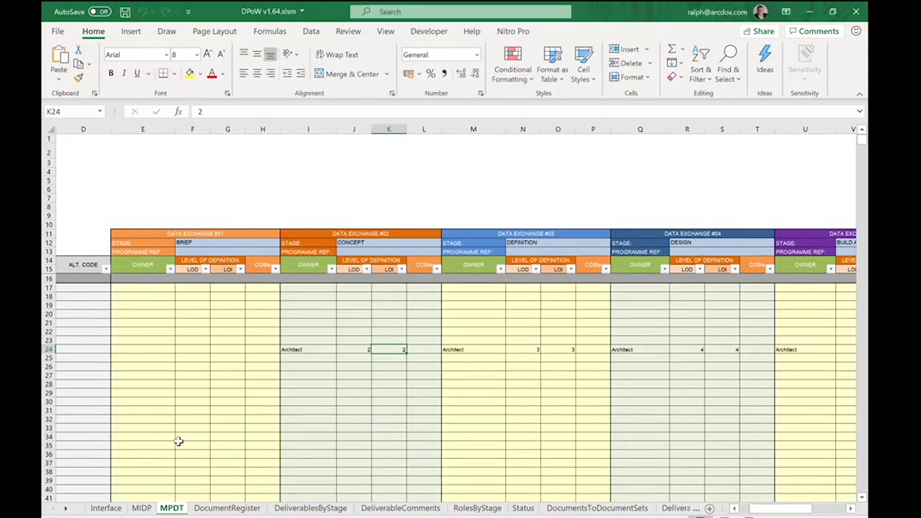
# Return to the start of the Masonry wall leaf systems row, and go through the Interface sheet to the Master Information Delivery Plan.
pyautogui.press('Left')
pyautogui.press('Left')
pyautogui.press('Left')
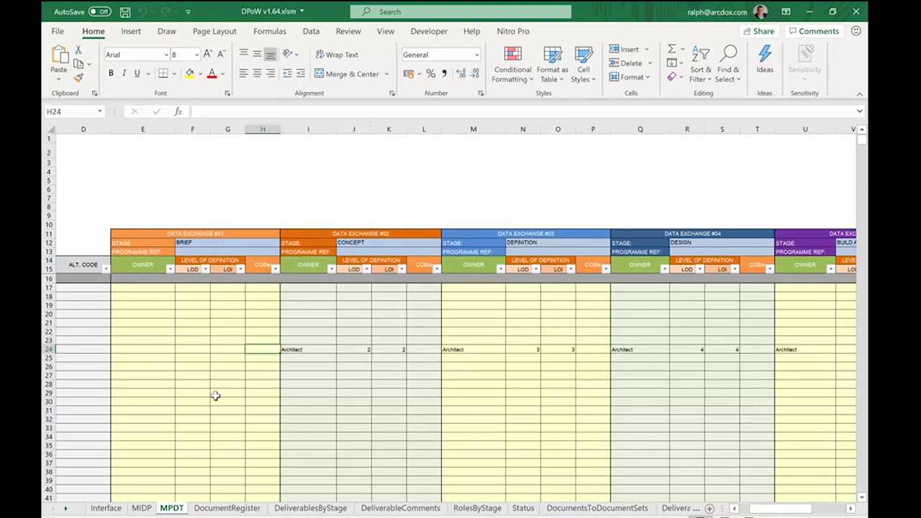
pyautogui.press('Home')
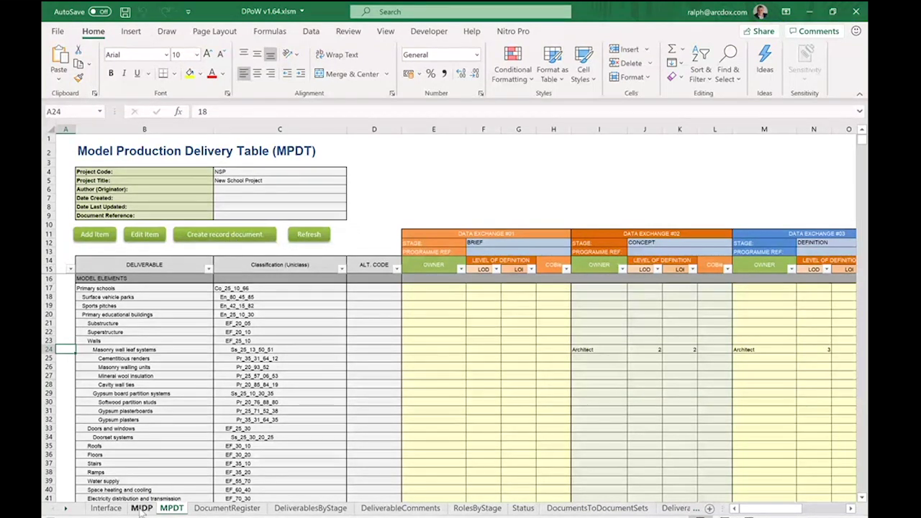
pyautogui.click(105, 508)
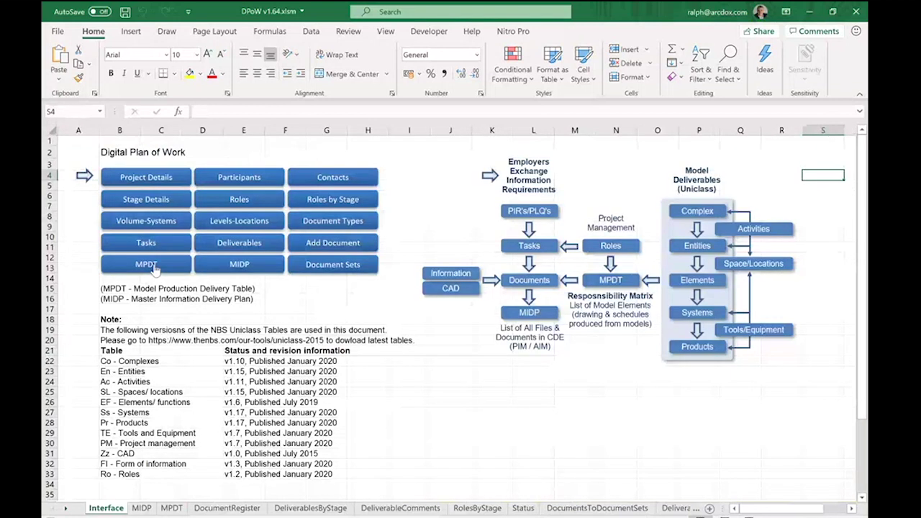
pyautogui.click(152, 266)
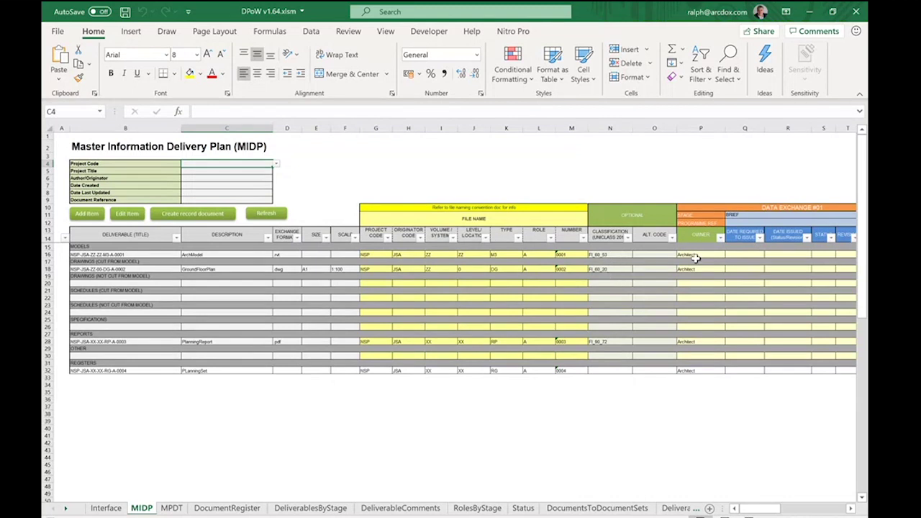
# View the 1 - Brief stage properties of the ArchModel document in the MIDP, close them unsaved, and return to the Interface sheet.
pyautogui.click(787, 255)
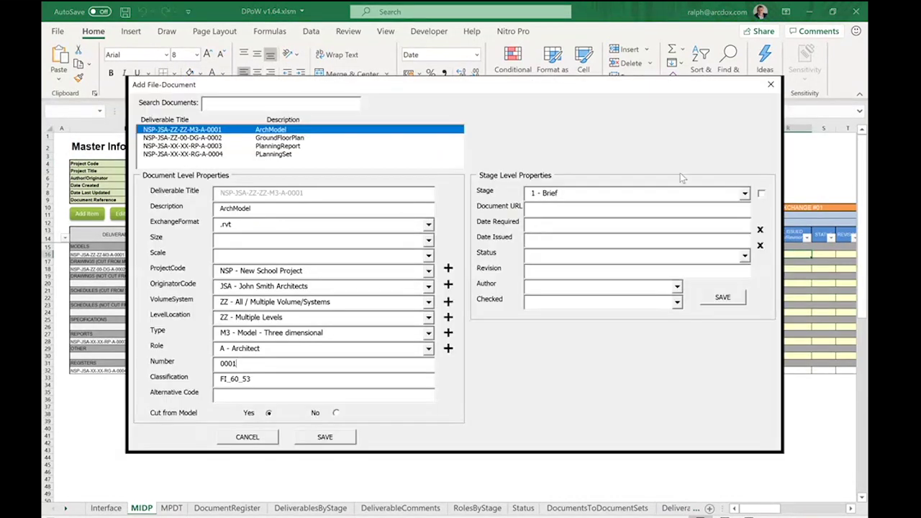
pyautogui.click(770, 84)
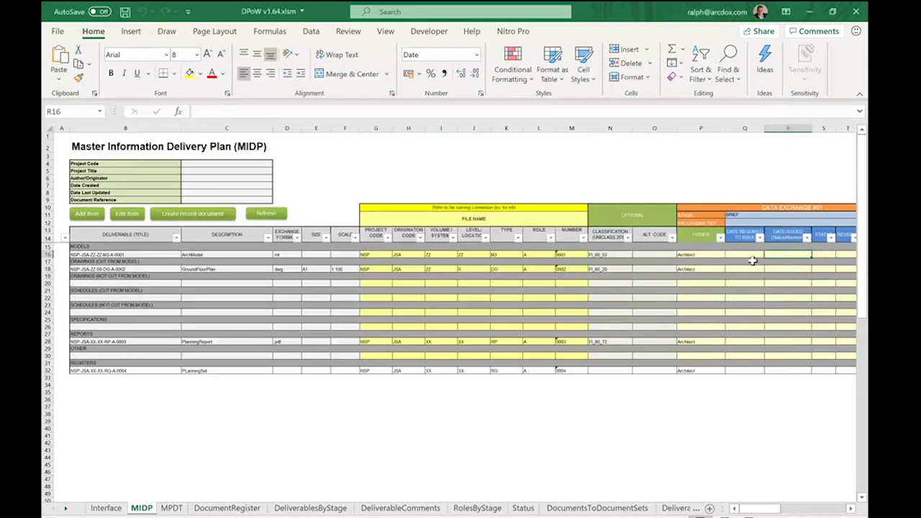
pyautogui.click(105, 508)
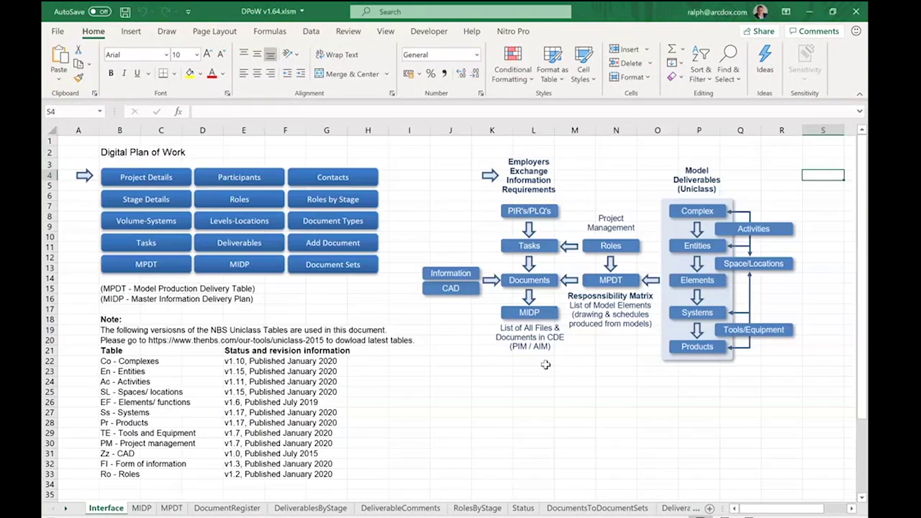